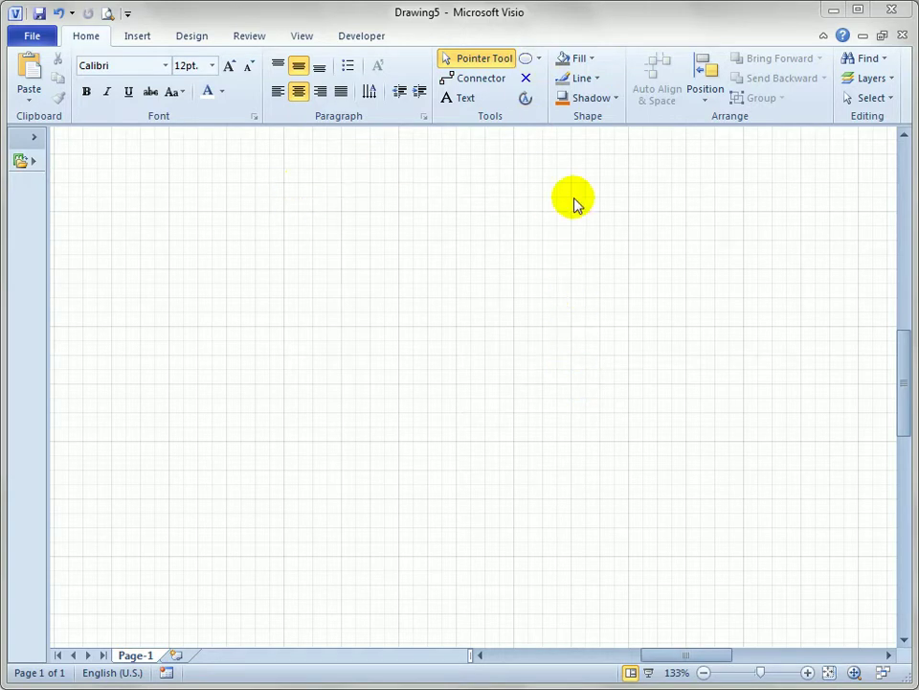
Draw an ellipse about 2 in. wide and 1 in. high in the middle of the page
{"action": "left_click", "coordinate": [537, 59]}
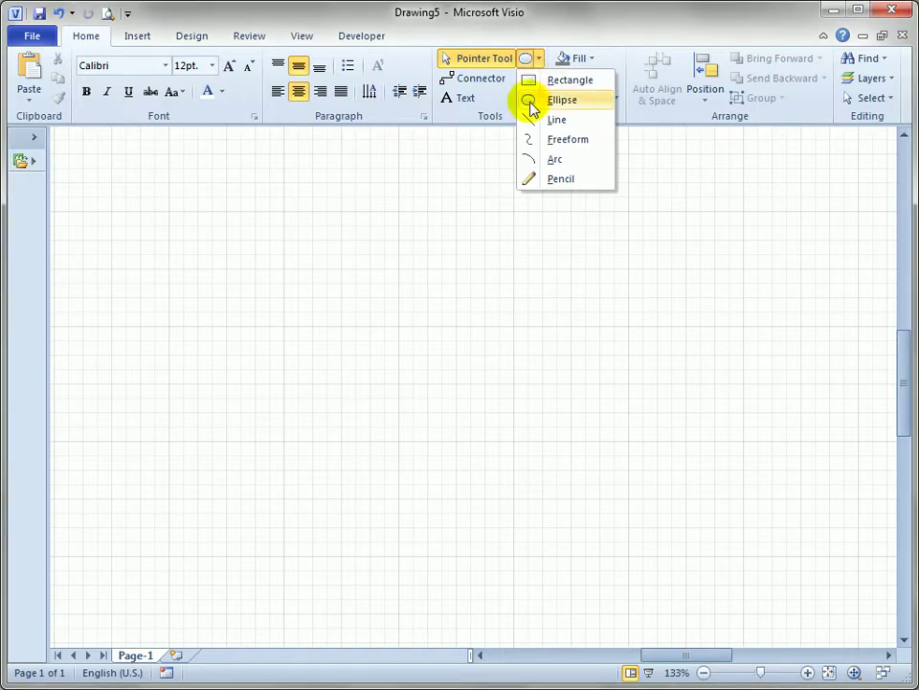
{"action": "left_click", "coordinate": [529, 100]}
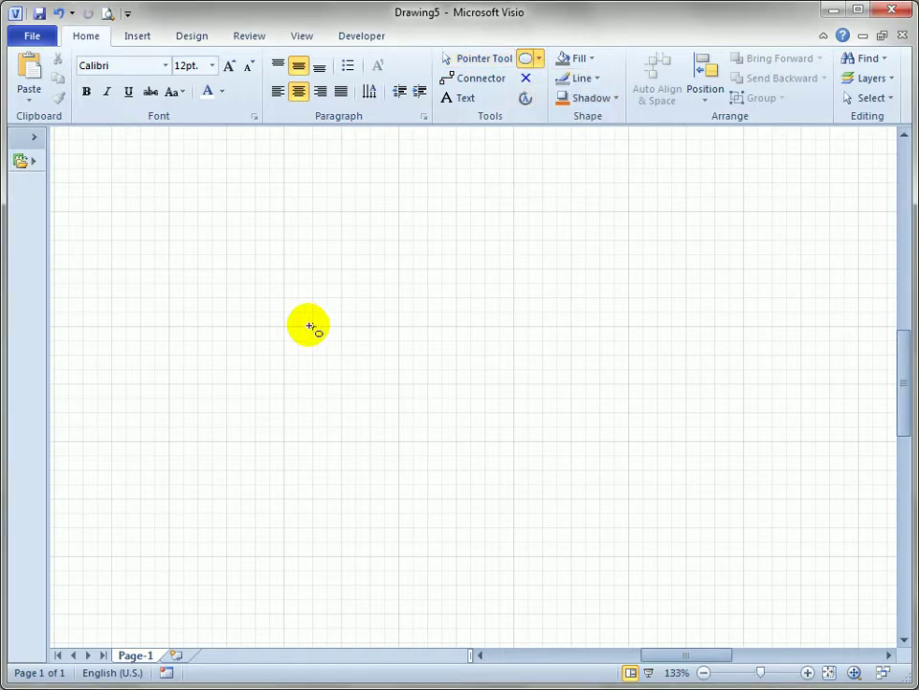
{"action": "left_click_drag", "start_coordinate": [283, 325], "coordinate": [513, 442]}
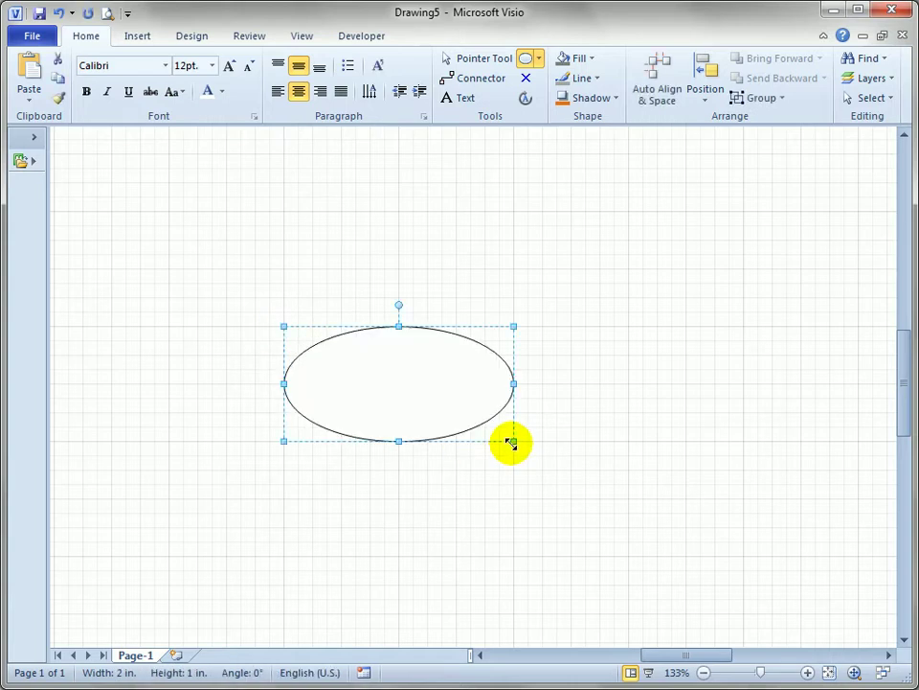
Fill the ellipse with the standard green color, gradient pattern 40 and light green as the pattern color
{"action": "left_click", "coordinate": [593, 60]}
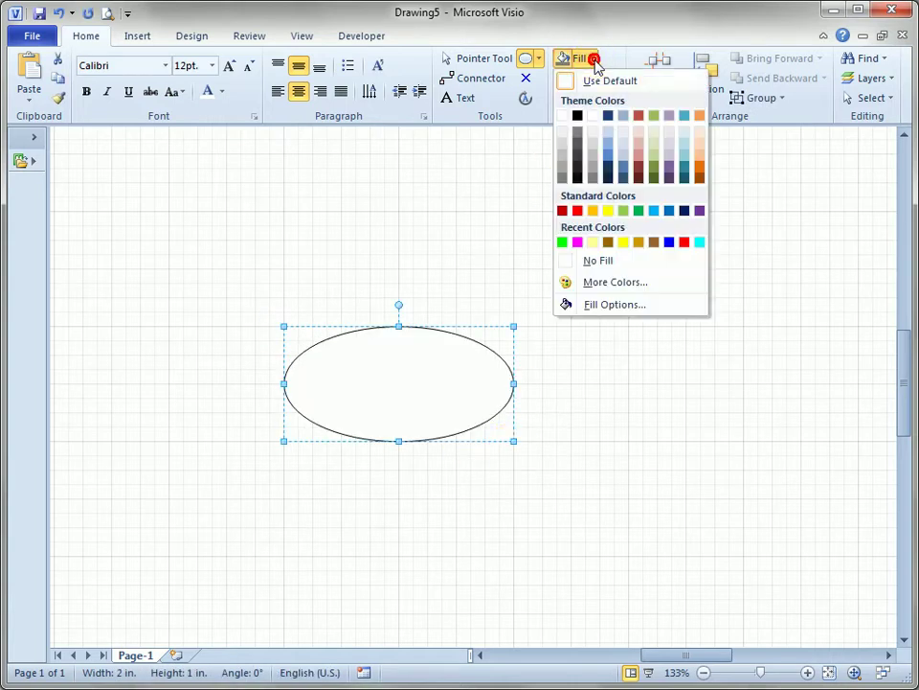
{"action": "left_click", "coordinate": [633, 305]}
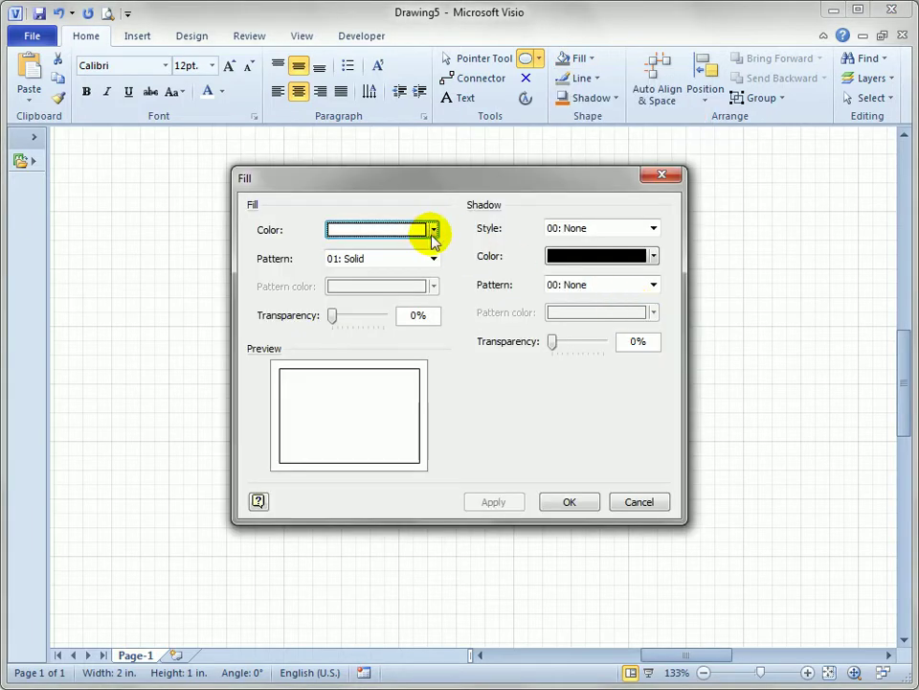
{"action": "left_click", "coordinate": [434, 230]}
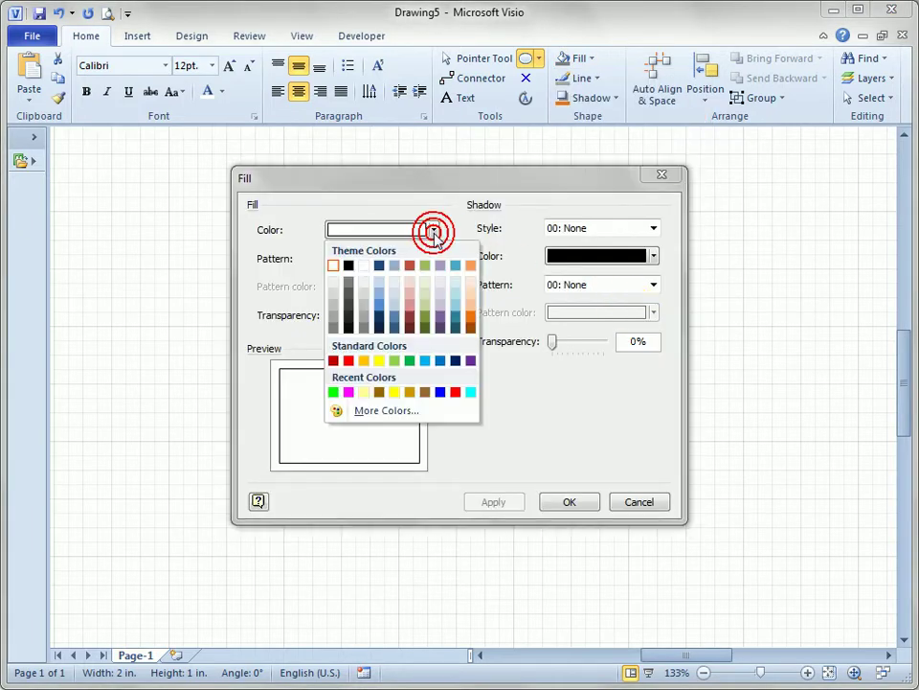
{"action": "left_click", "coordinate": [406, 363]}
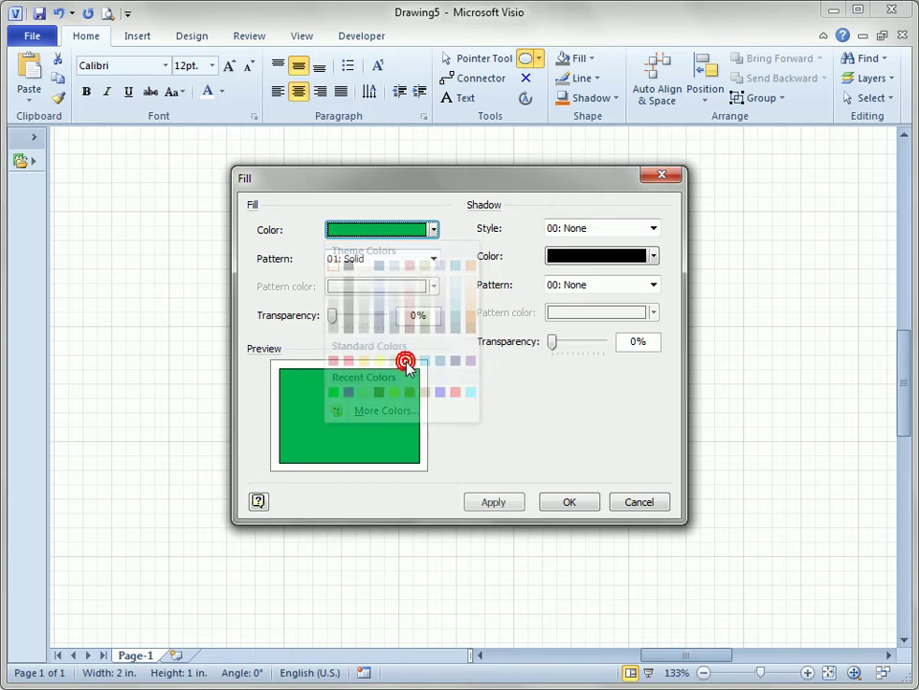
{"action": "left_click", "coordinate": [402, 257]}
{"action": "left_click_drag", "start_coordinate": [434, 303], "coordinate": [435, 402]}
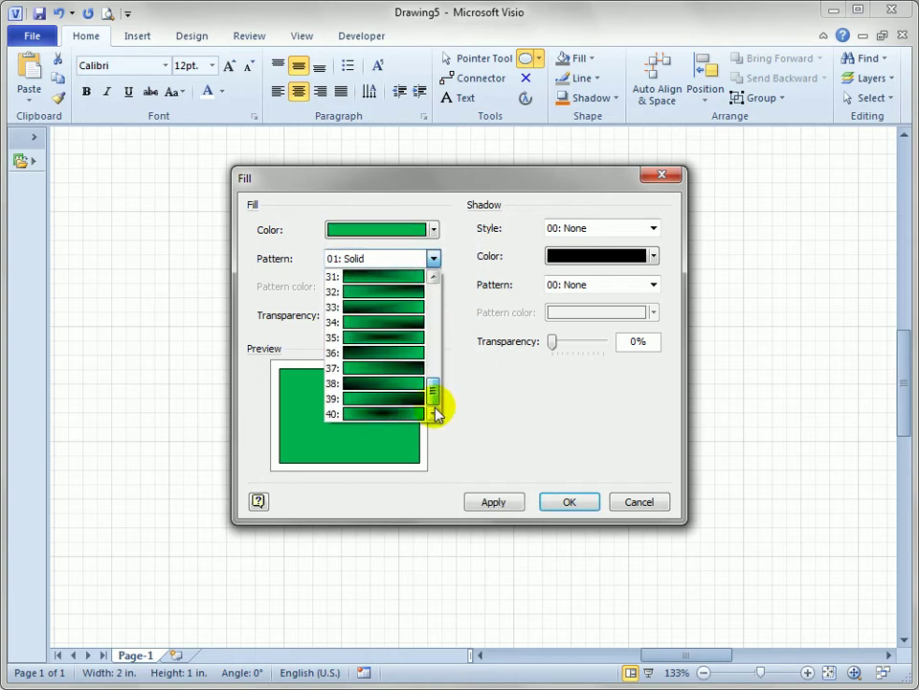
{"action": "left_click", "coordinate": [411, 414]}
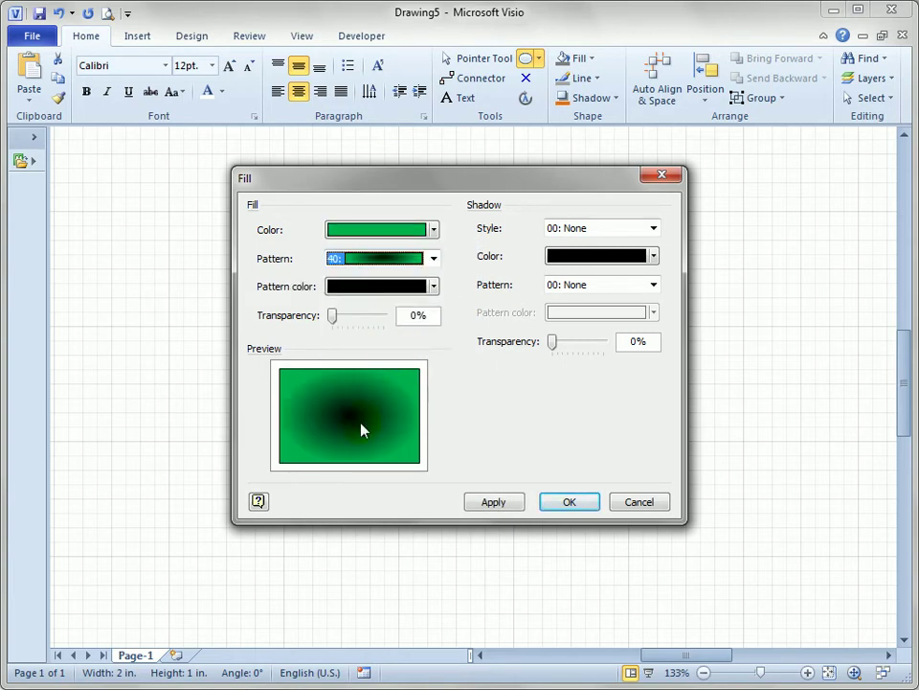
{"action": "left_click", "coordinate": [396, 288]}
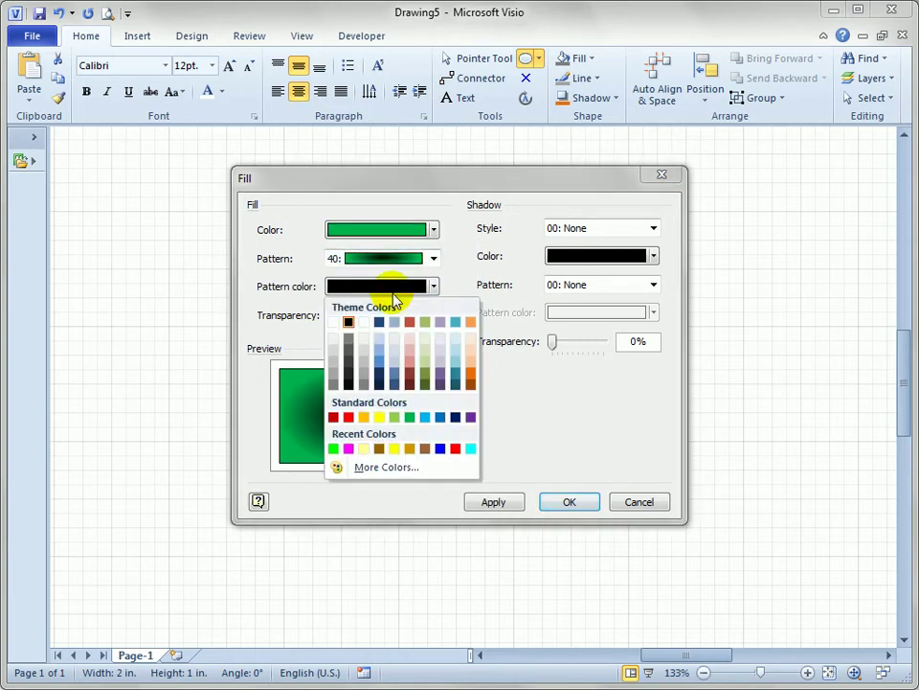
{"action": "left_click", "coordinate": [395, 418]}
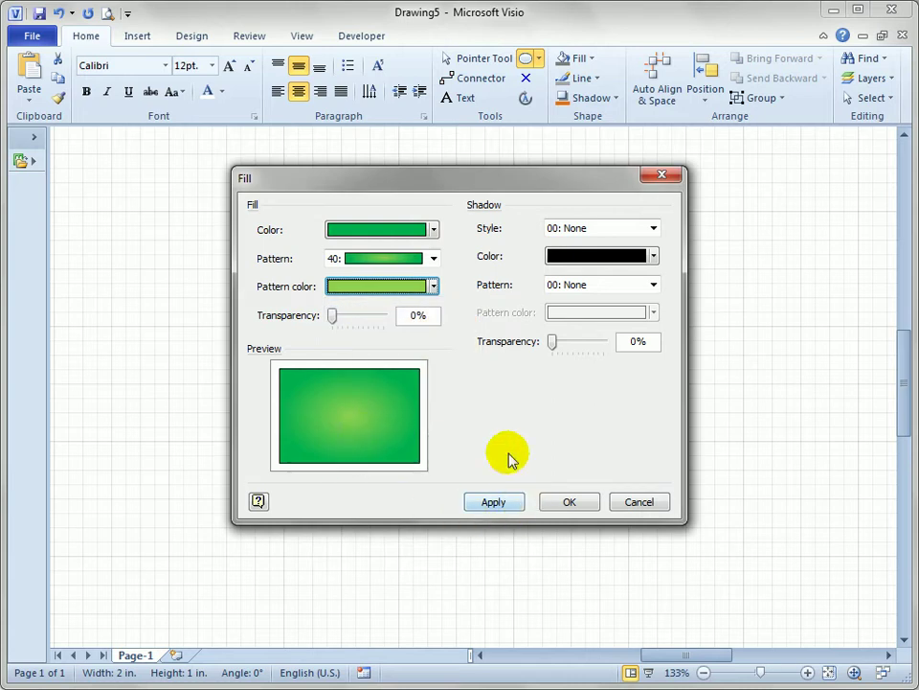
{"action": "left_click_drag", "start_coordinate": [514, 185], "coordinate": [652, 150]}
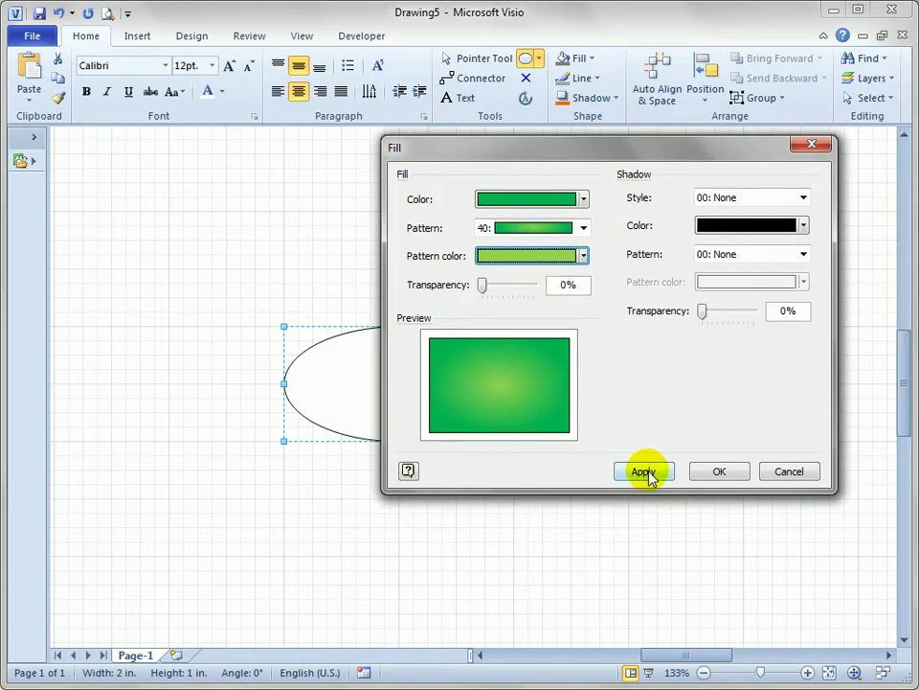
{"action": "left_click", "coordinate": [644, 472]}
{"action": "left_click", "coordinate": [718, 472]}
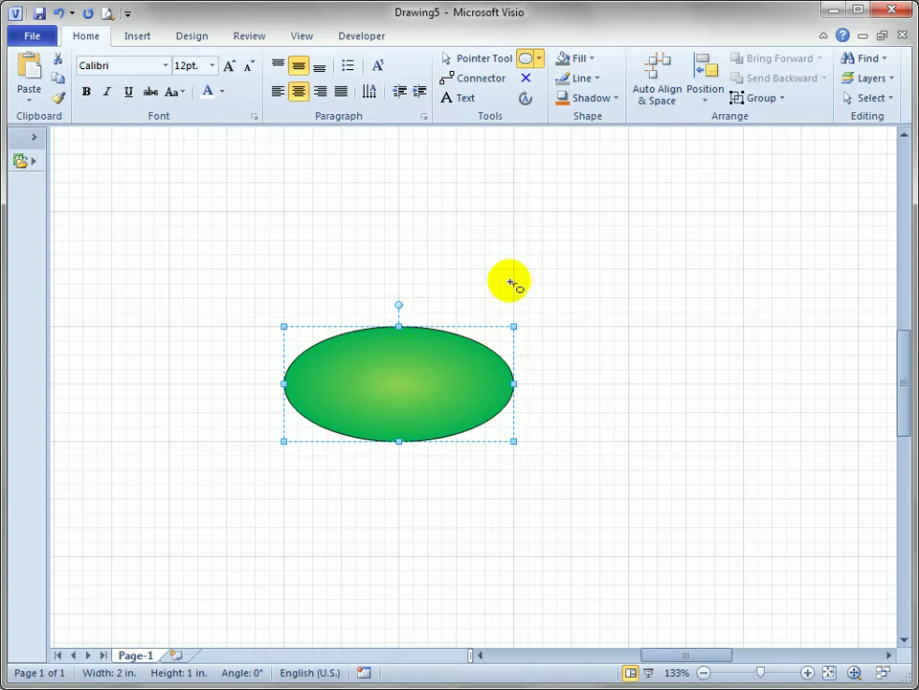
Add the text "A whole bunch of text that wraps to the next line." to the green ellipse
{"action": "left_click", "coordinate": [467, 58]}
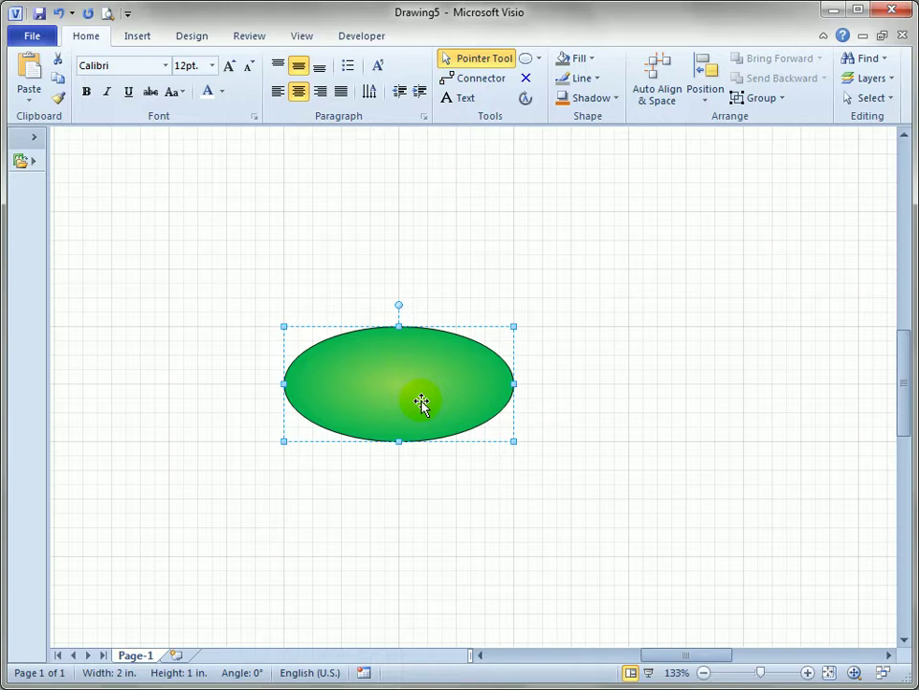
{"action": "type", "text": "A whole "}
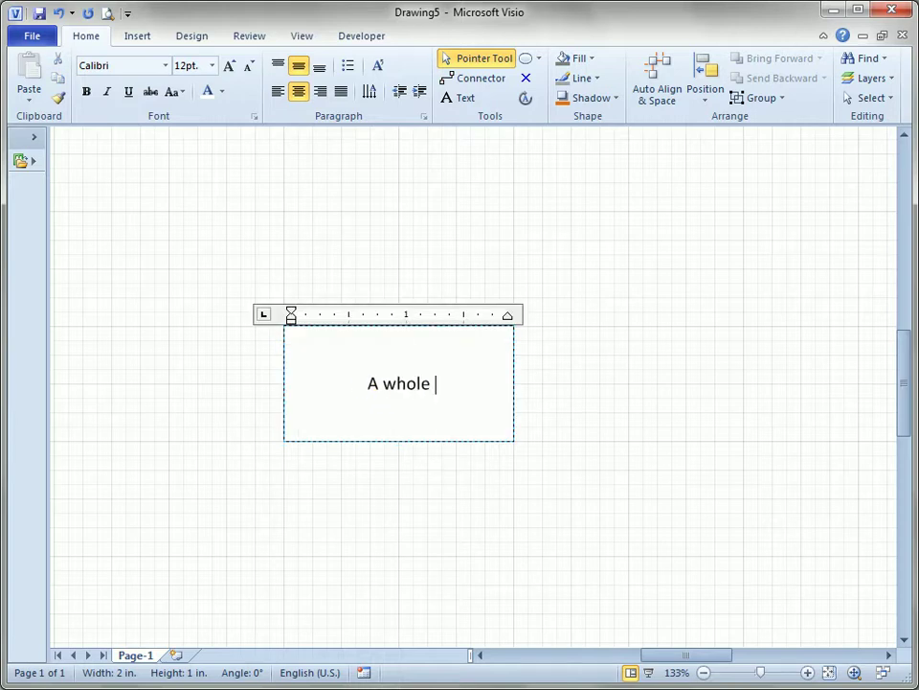
{"action": "type", "text": "bunch of text "}
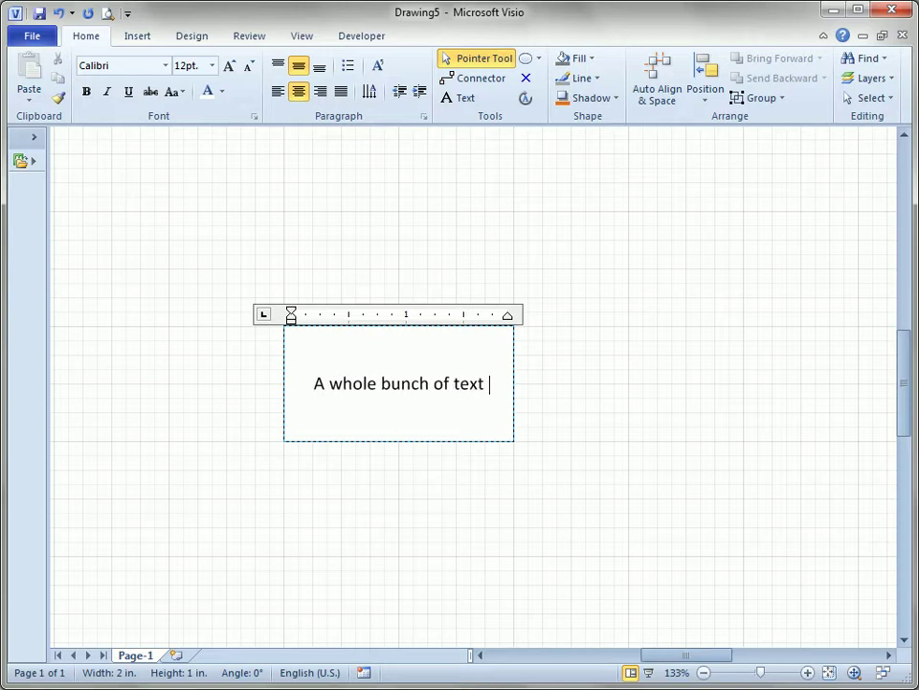
{"action": "type", "text": "that wraps"}
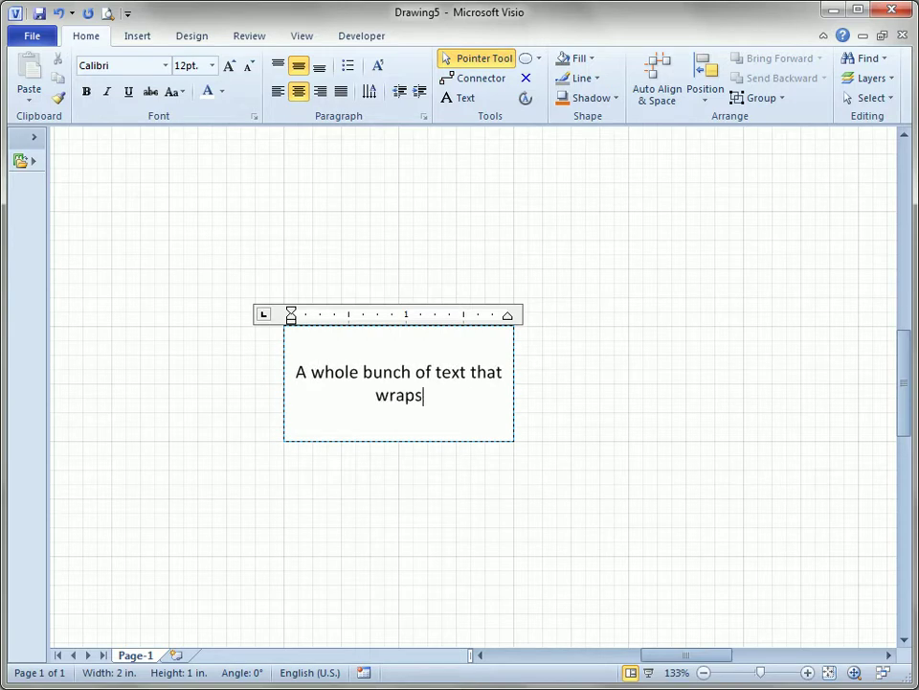
{"action": "type", "text": " to the "}
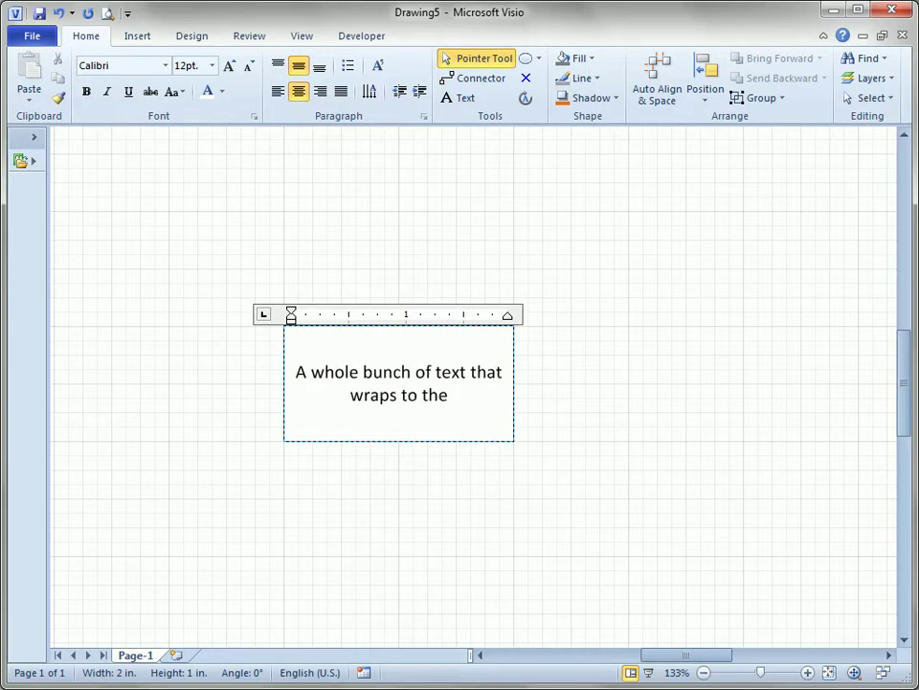
{"action": "type", "text": "next line."}
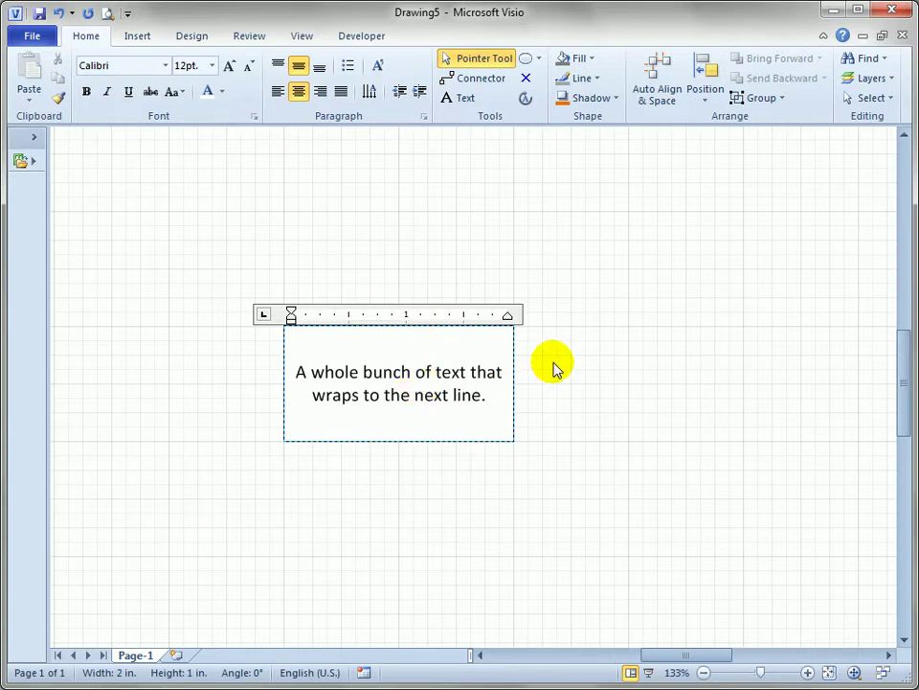
{"action": "left_click", "coordinate": [553, 366]}
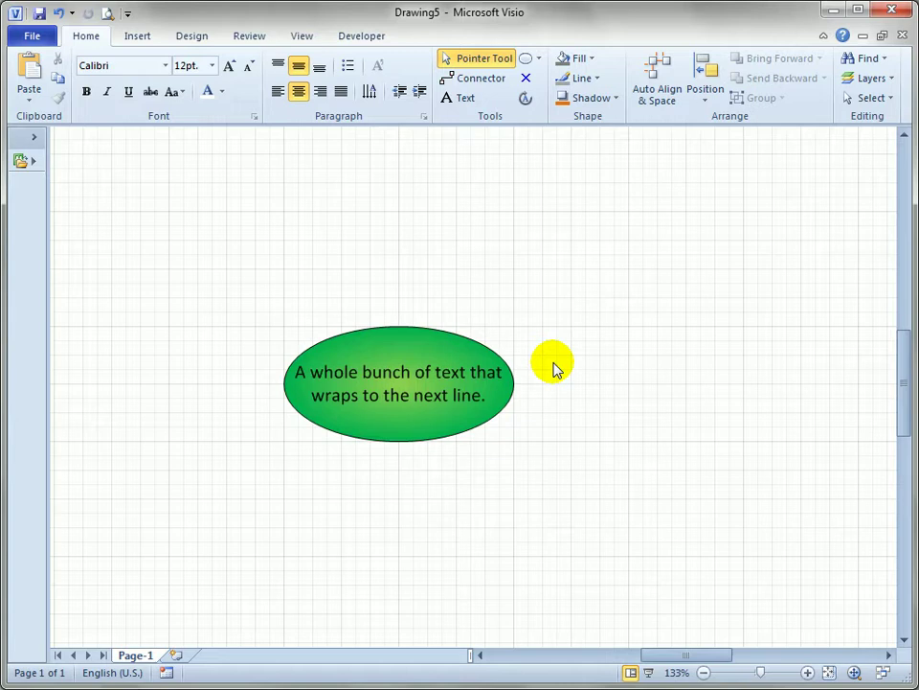
Reduce the green ellipse's text block to 0.5 in. high and move it directly below the ellipse, returning to the Pointer Tool
{"action": "left_click", "coordinate": [421, 341]}
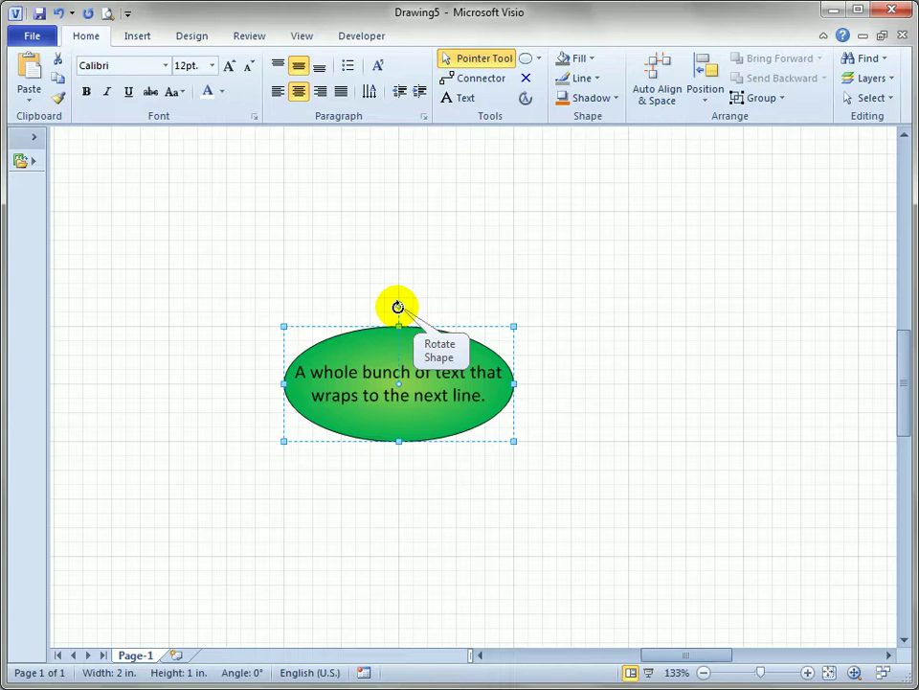
{"action": "left_click", "coordinate": [525, 100]}
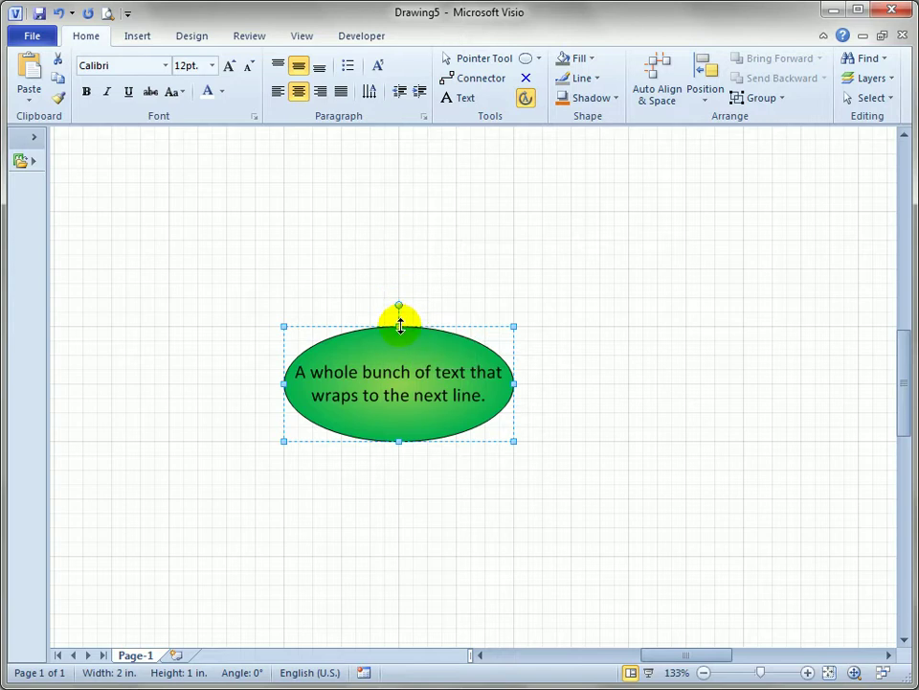
{"action": "left_click_drag", "start_coordinate": [400, 326], "coordinate": [400, 383]}
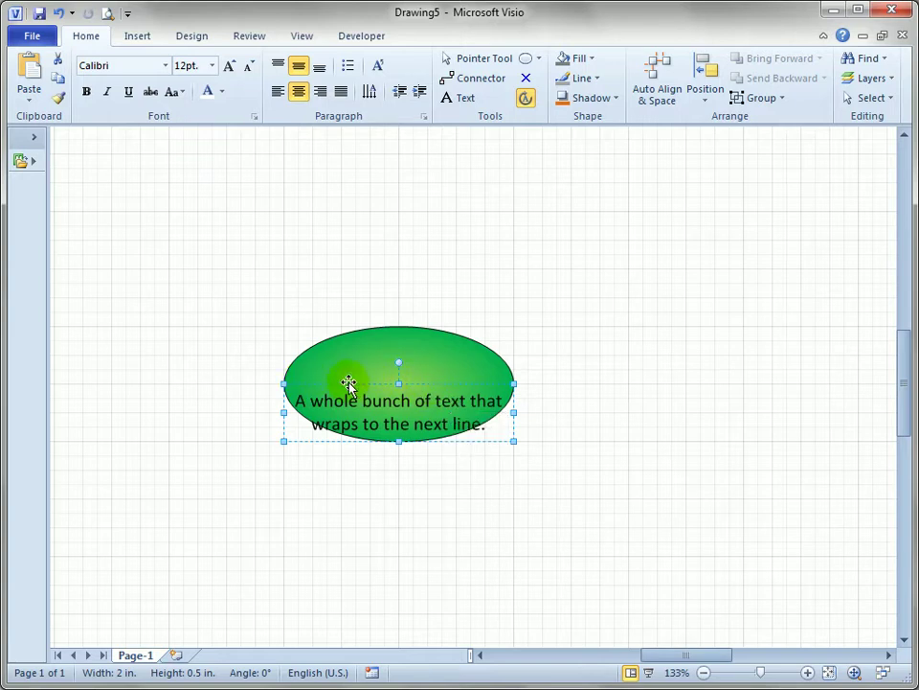
{"action": "left_click_drag", "start_coordinate": [455, 386], "coordinate": [452, 438]}
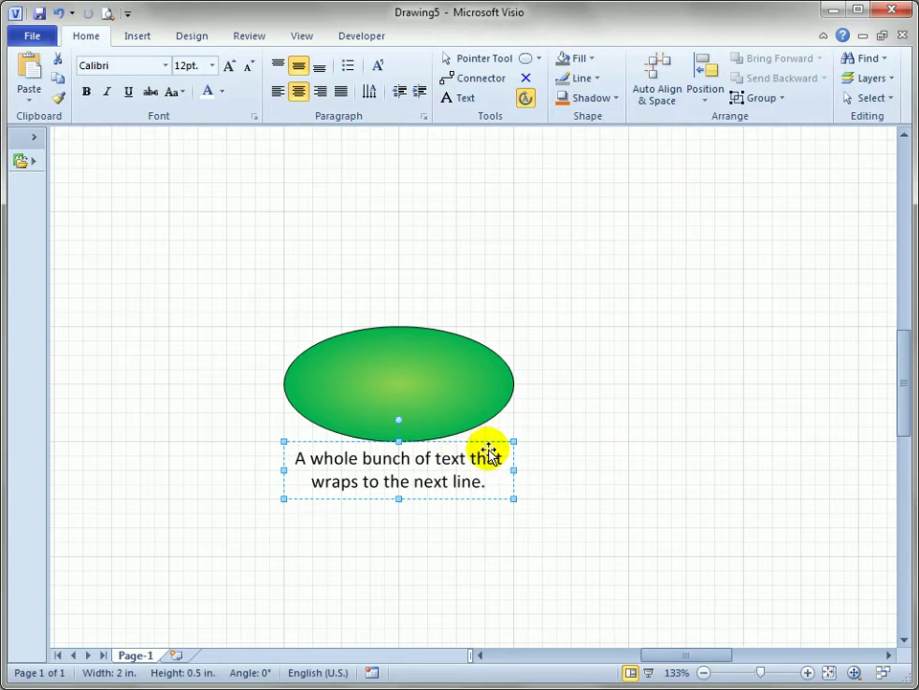
{"action": "left_click", "coordinate": [526, 100]}
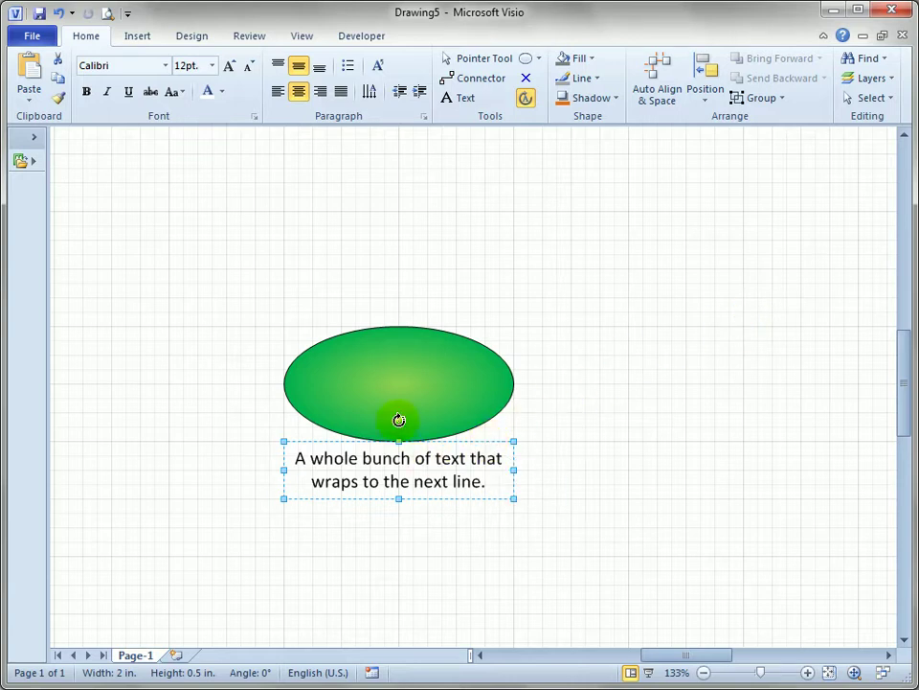
{"action": "left_click", "coordinate": [469, 64]}
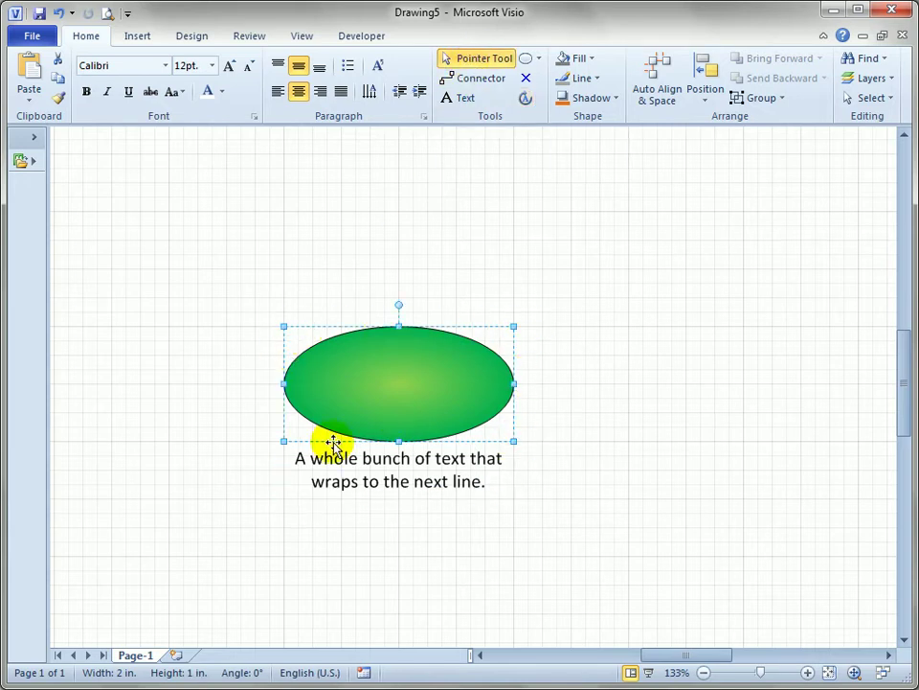
{"action": "mouse_move", "coordinate": [400, 441]}
{"action": "left_mouse_down"}
{"action": "mouse_move", "coordinate": [403, 386]}
{"action": "mouse_move", "coordinate": [399, 495]}
{"action": "mouse_move", "coordinate": [404, 440]}
{"action": "left_mouse_up"}
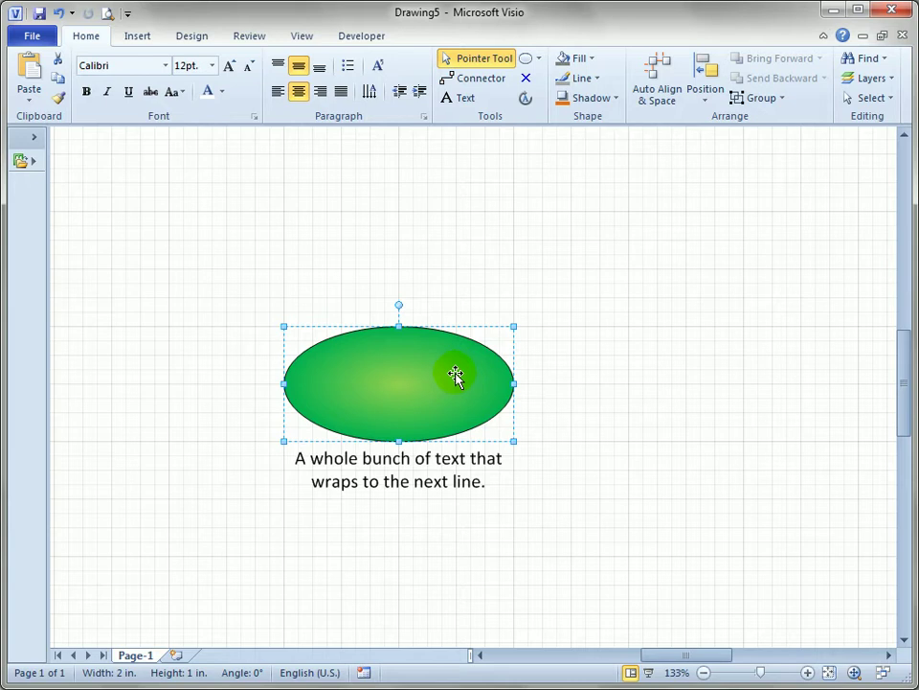
Draw a second ellipse about 0.875 by 0.688 in. to the upper right of the green one, with the text "kjhkj"
{"action": "left_click", "coordinate": [525, 59]}
{"action": "left_click_drag", "start_coordinate": [597, 261], "coordinate": [697, 342]}
{"action": "type", "text": "kjhkj"}
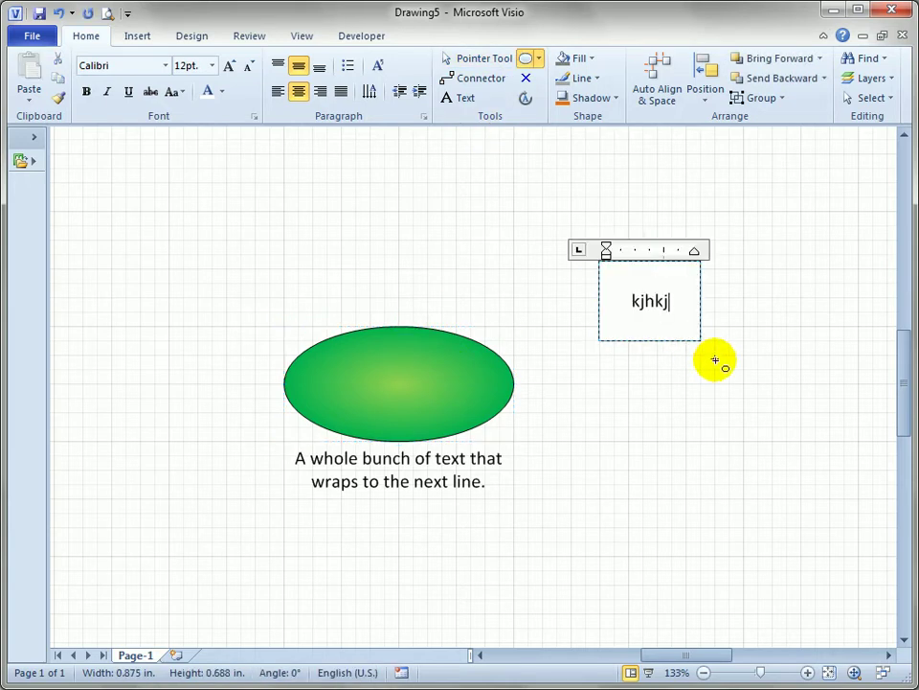
{"action": "left_click", "coordinate": [815, 307]}
Shorten the small ellipse's text block to about 0.375 in. high and move it to the ellipse's upper right edge
{"action": "left_click", "coordinate": [679, 291]}
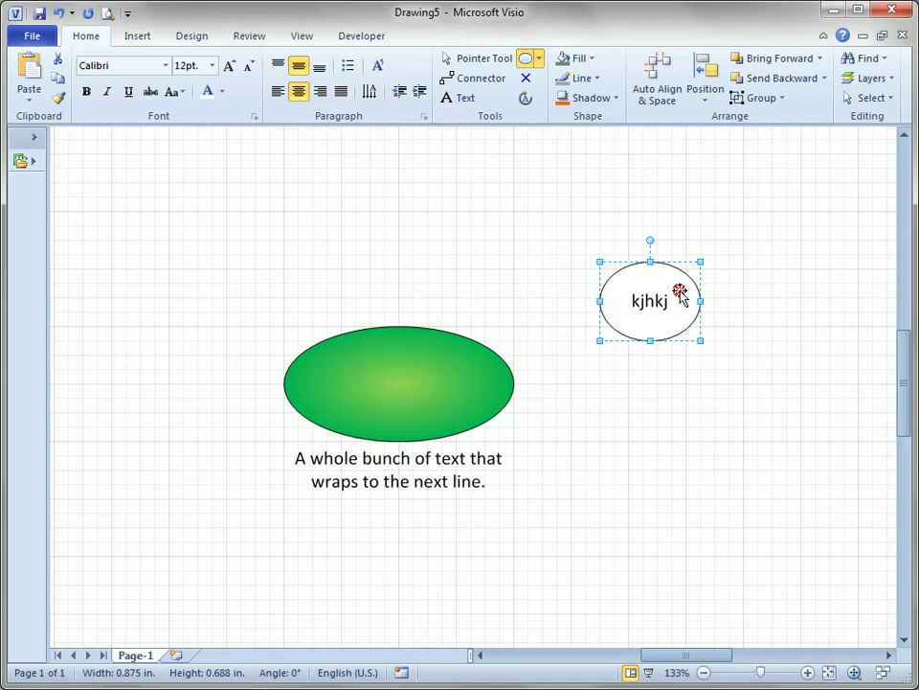
{"action": "left_click", "coordinate": [528, 99]}
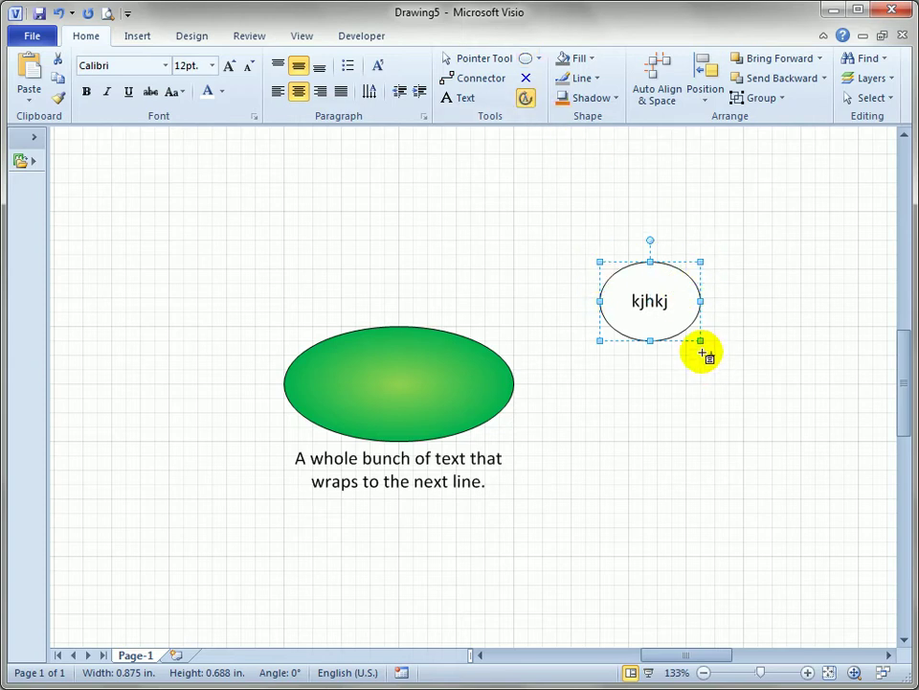
{"action": "left_click_drag", "start_coordinate": [650, 260], "coordinate": [726, 240]}
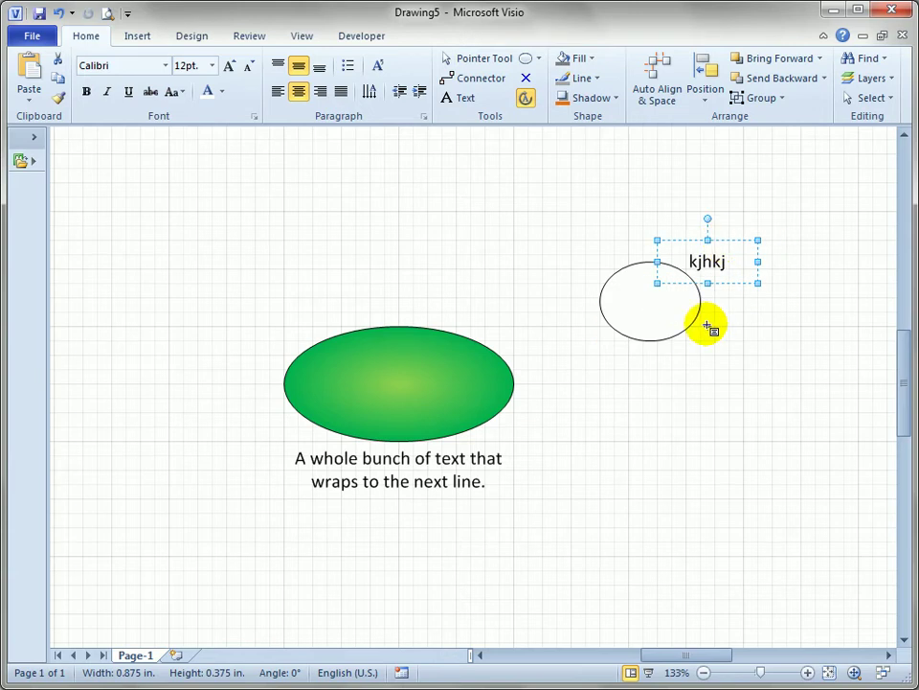
Compare the small ellipse's shape frame with its text block frame, then delete the small ellipse
{"action": "left_click", "coordinate": [464, 58]}
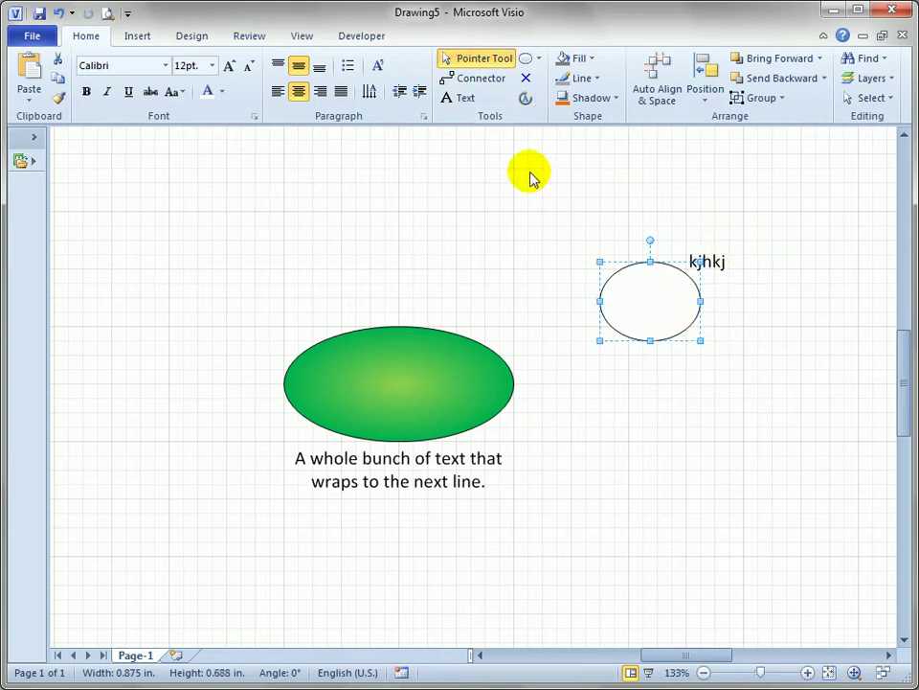
{"action": "left_click", "coordinate": [525, 98]}
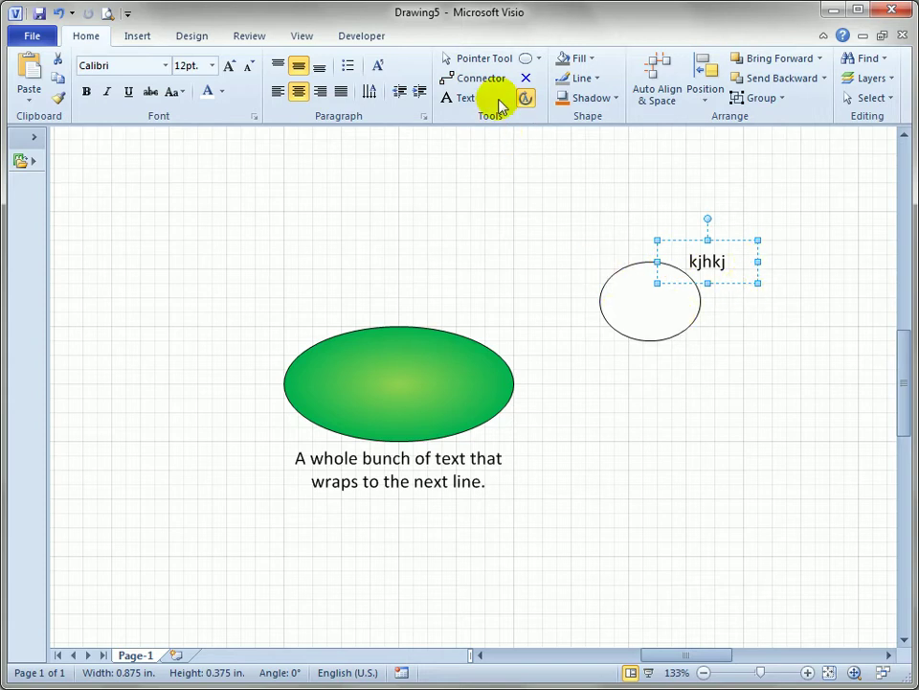
{"action": "left_click", "coordinate": [468, 61]}
{"action": "key", "text": "Delete"}
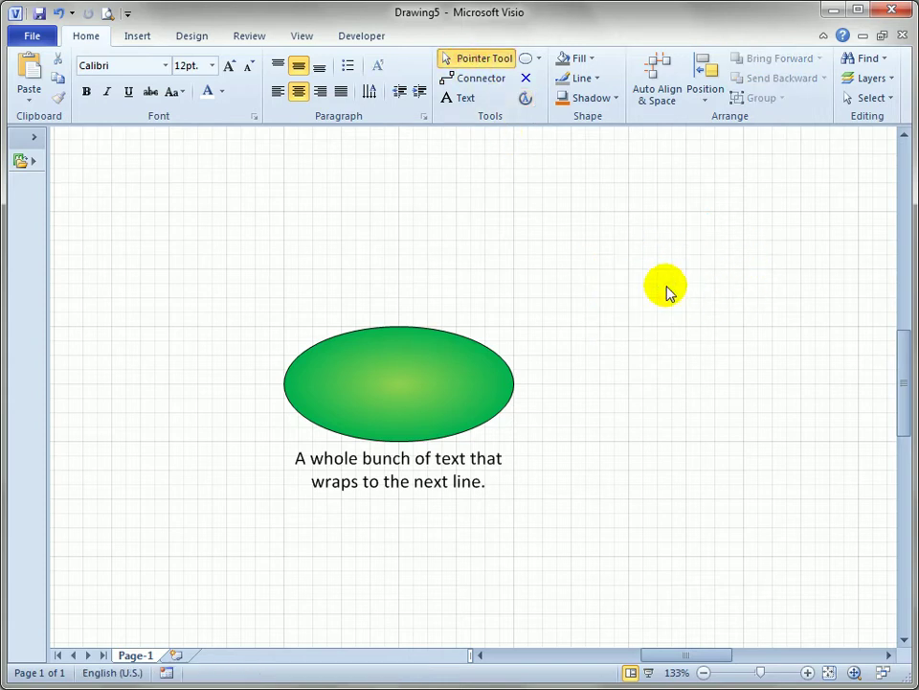
Rotate the green ellipse's text block to -30° and move it over the ellipse's upper right edge, returning to the Pointer Tool
{"action": "left_click", "coordinate": [392, 359]}
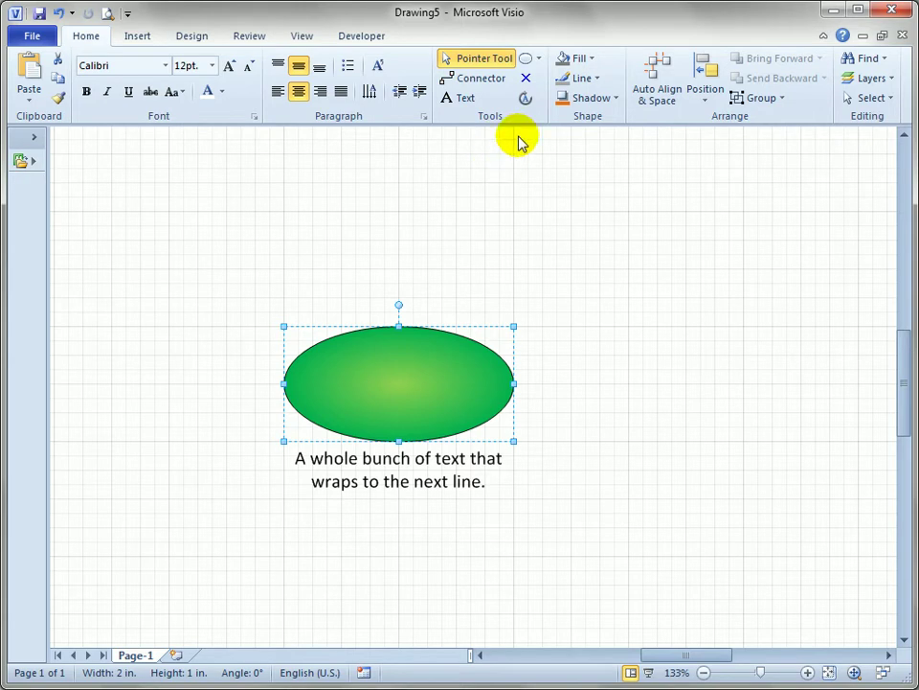
{"action": "left_click", "coordinate": [526, 99]}
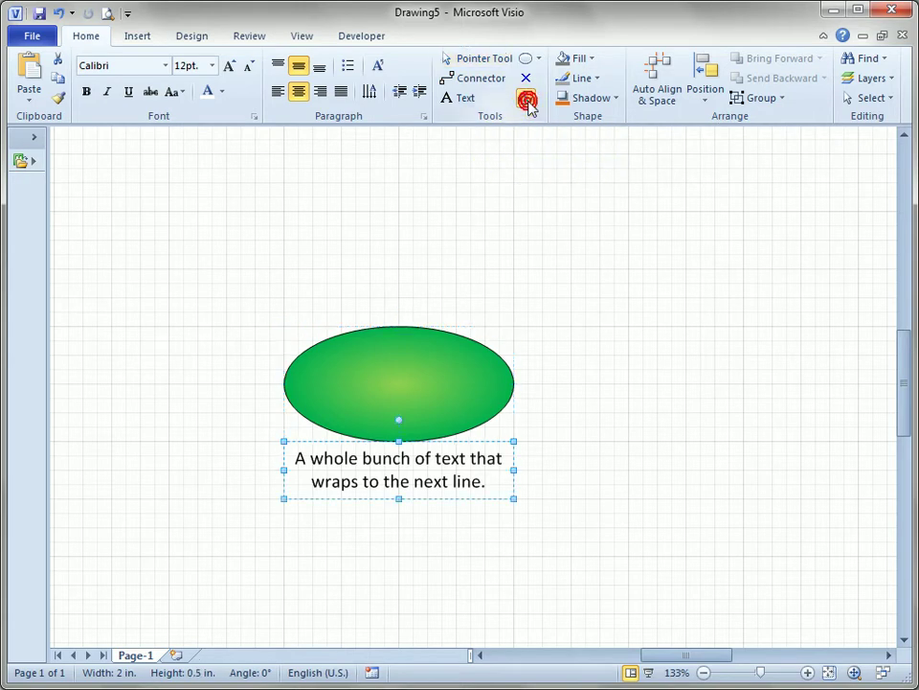
{"action": "left_click_drag", "start_coordinate": [400, 421], "coordinate": [513, 304]}
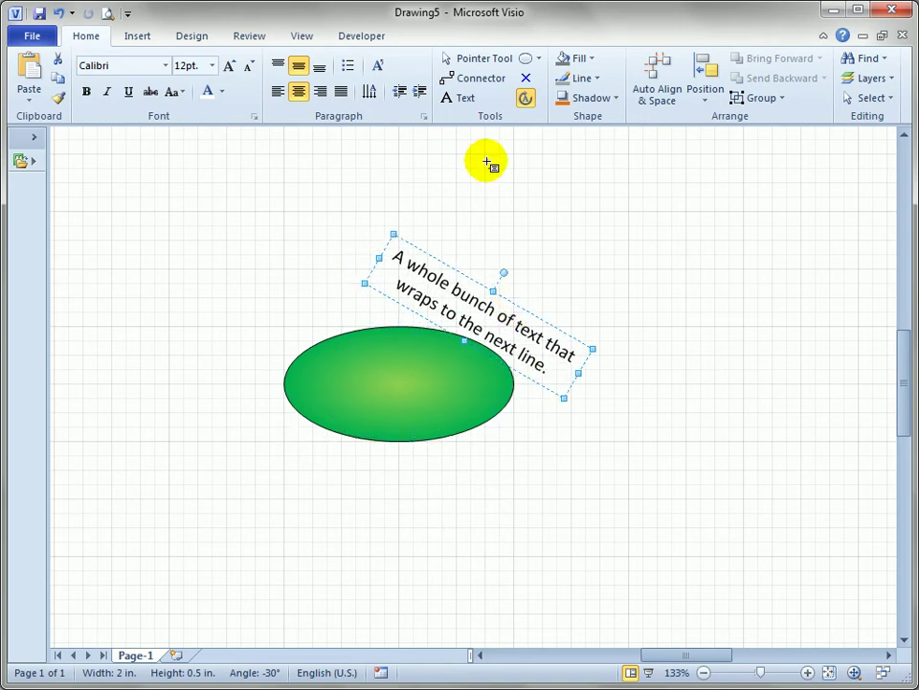
{"action": "left_click", "coordinate": [476, 58]}
{"action": "left_click", "coordinate": [631, 301]}
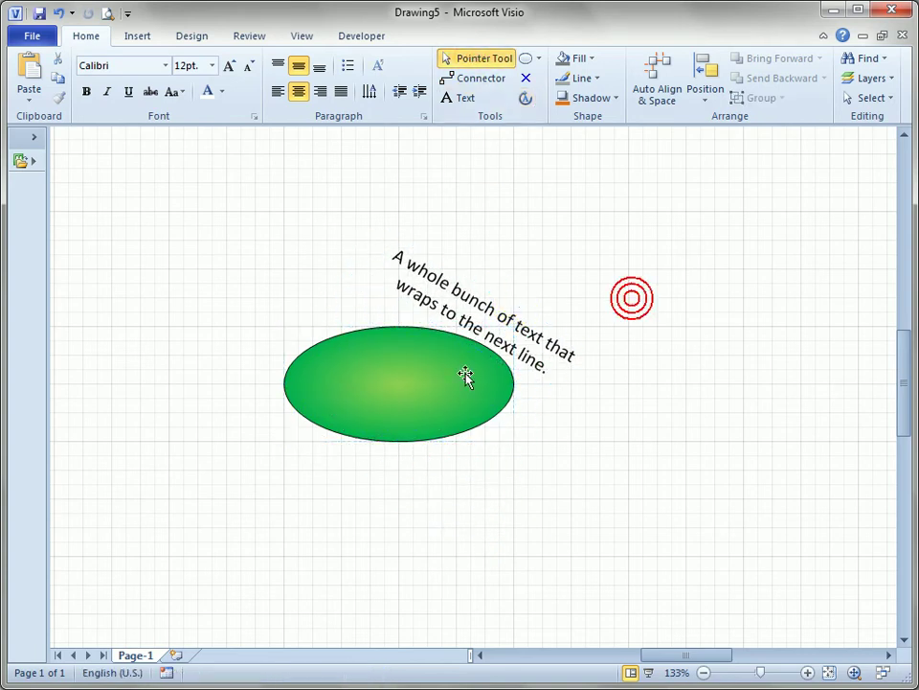
Format the words "whole bunch" in the ellipse's text as bold, italic and underlined
{"action": "left_click", "coordinate": [464, 376]}
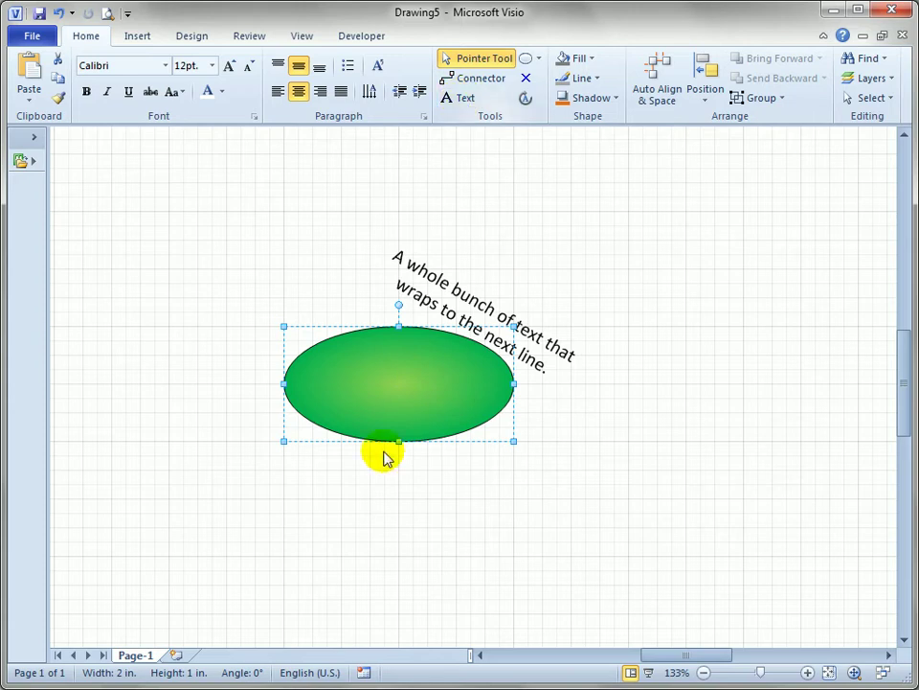
{"action": "double_click", "coordinate": [417, 388]}
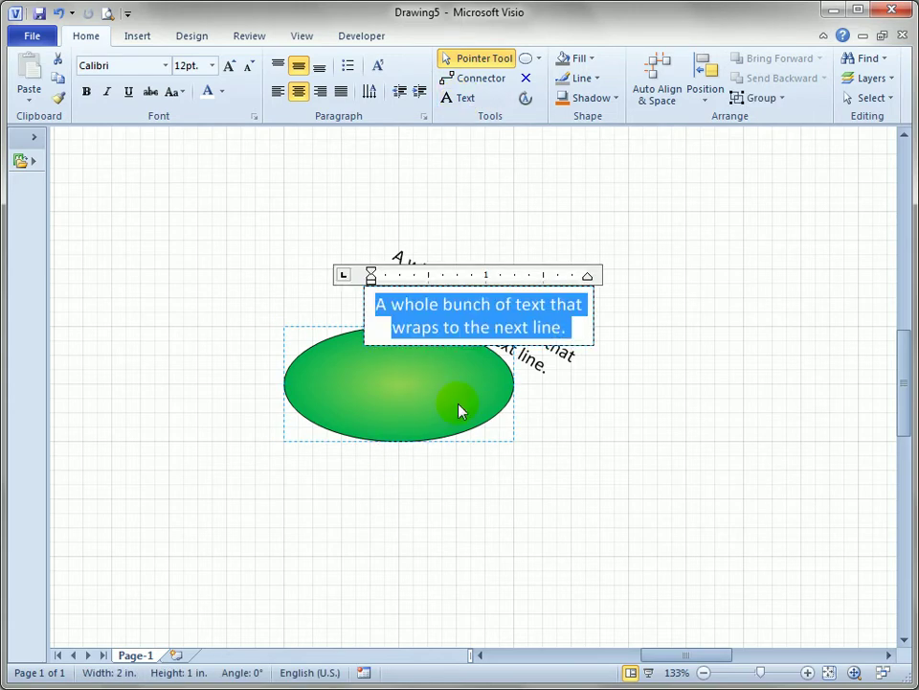
{"action": "key", "text": "Left"}
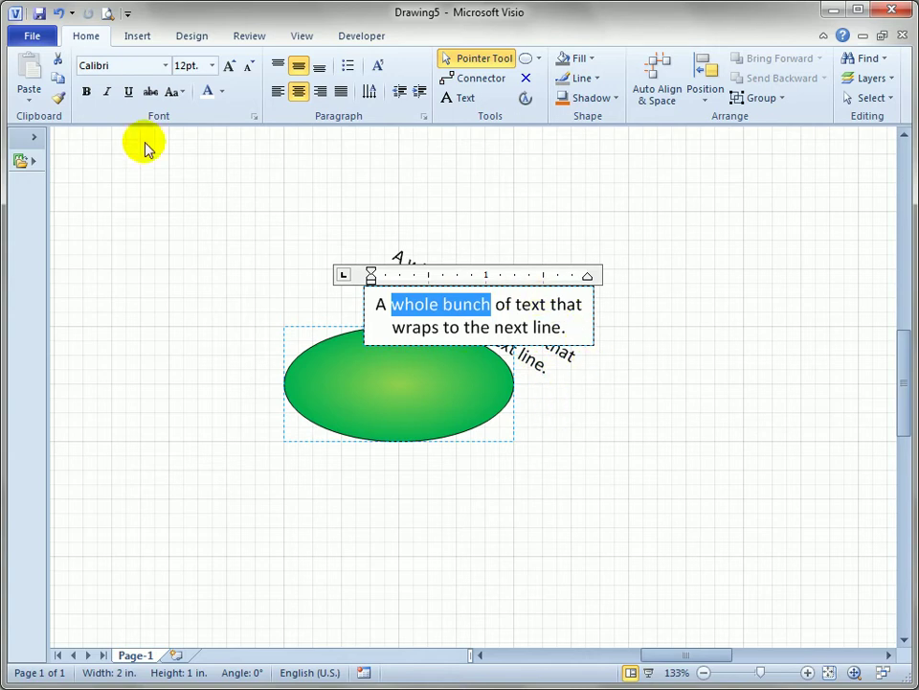
{"action": "left_click", "coordinate": [88, 95]}
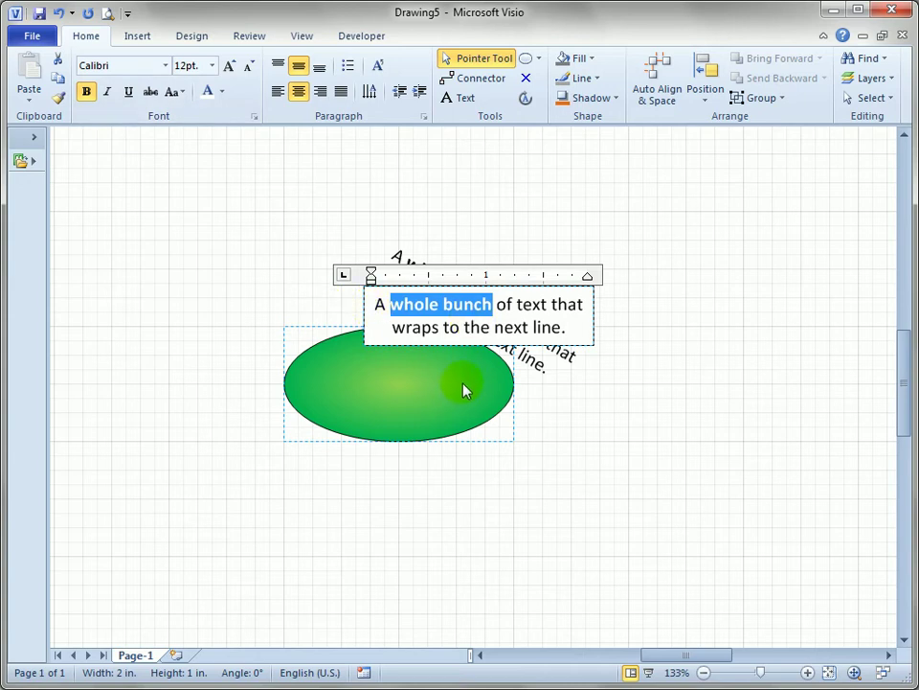
{"action": "left_click", "coordinate": [106, 91]}
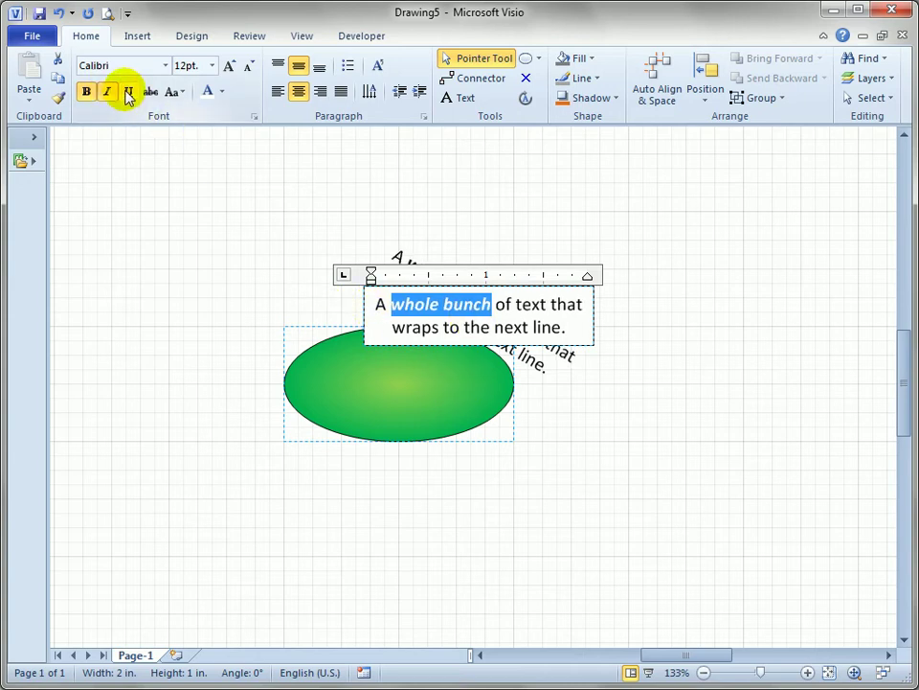
{"action": "left_click", "coordinate": [127, 93]}
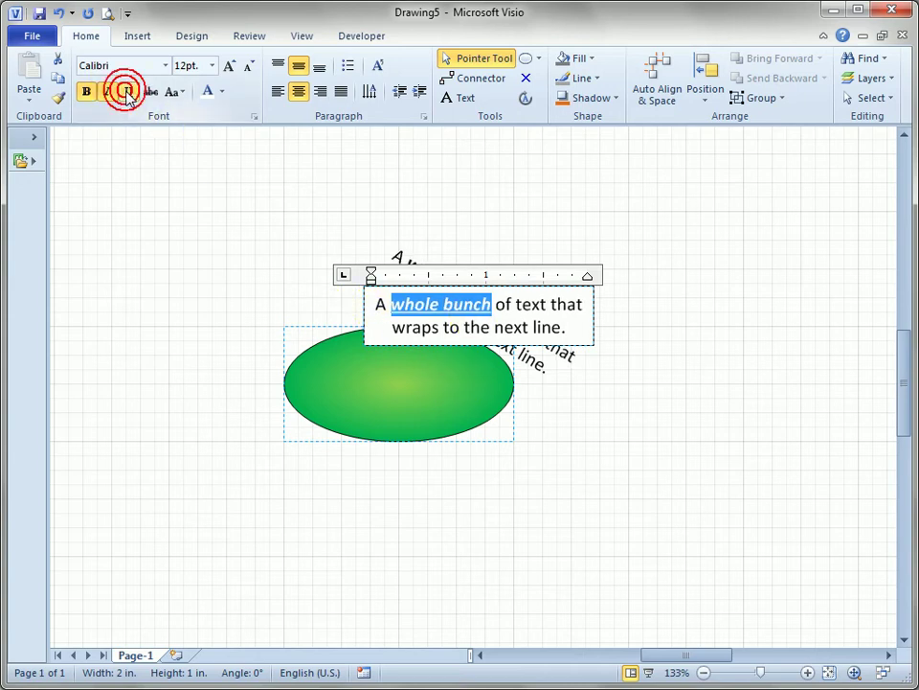
{"action": "left_click", "coordinate": [538, 230]}
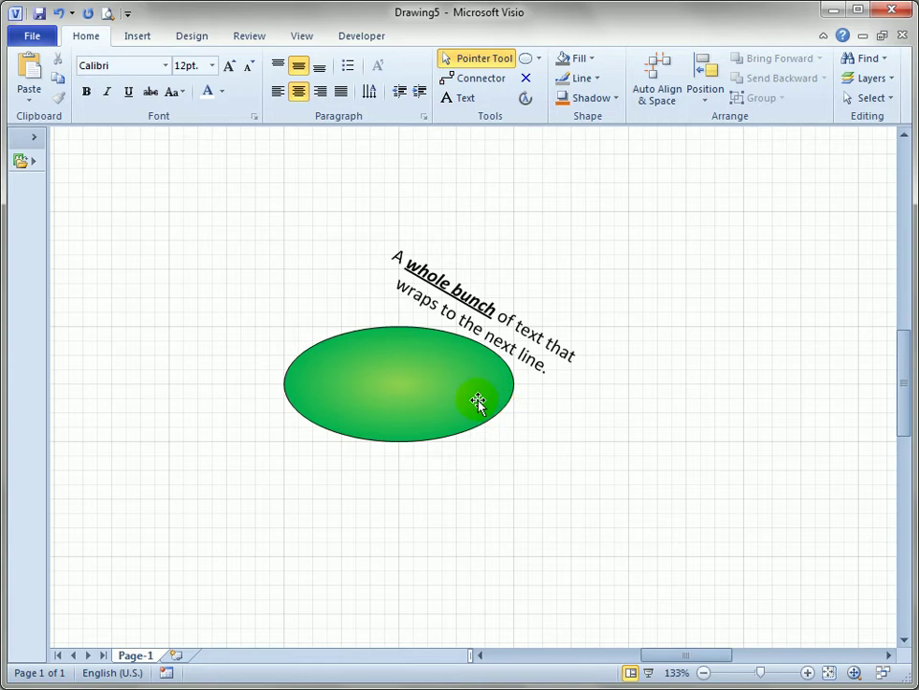
Open the Computers and Monitors (US units) stencil and place a PC shape to the upper right of the ellipse
{"action": "left_click", "coordinate": [35, 165]}
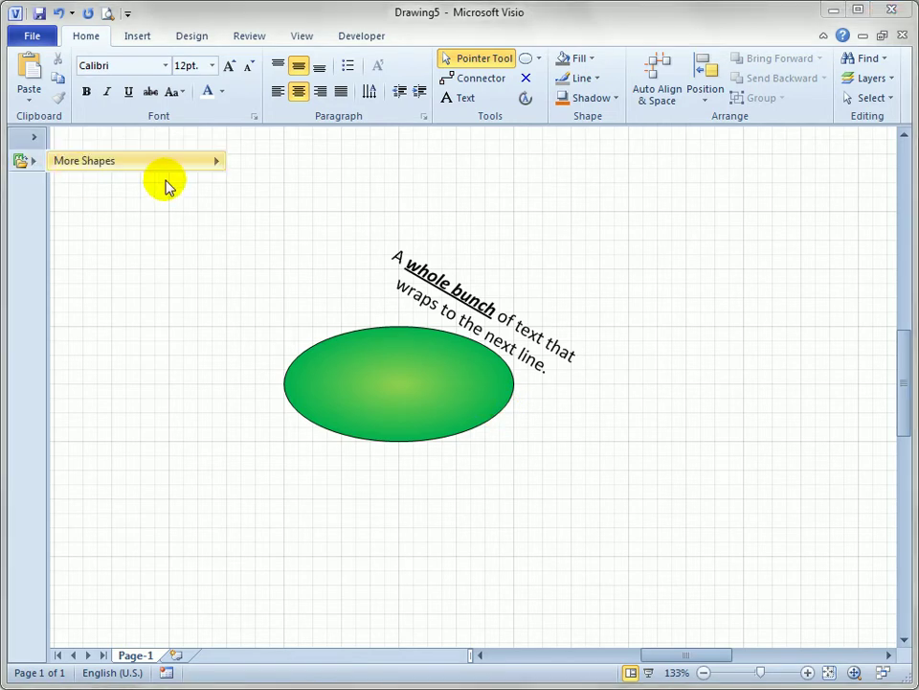
{"action": "left_click", "coordinate": [214, 160]}
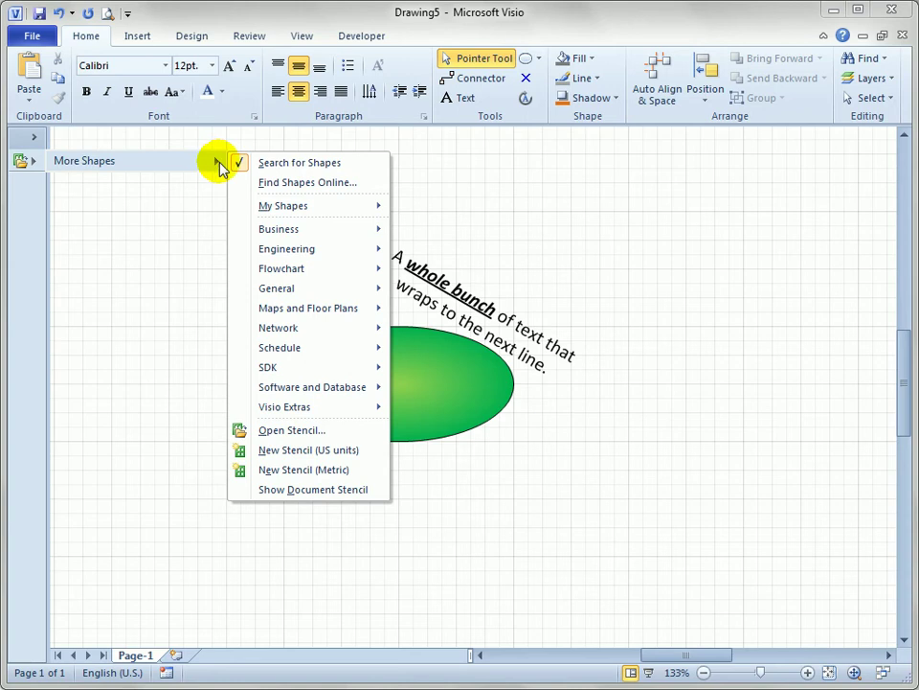
{"action": "mouse_move", "coordinate": [309, 337]}
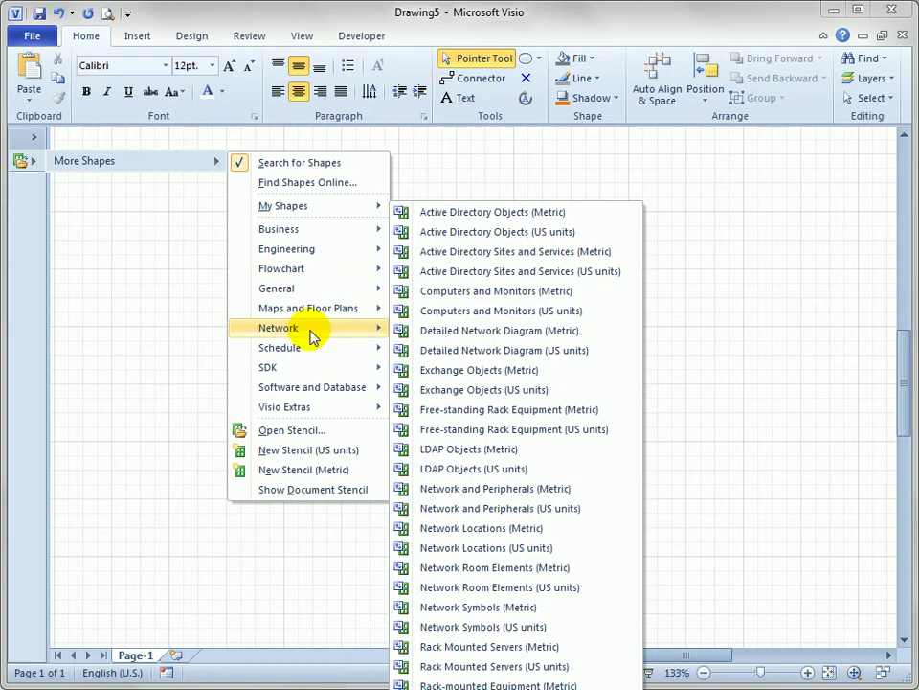
{"action": "left_click", "coordinate": [482, 312]}
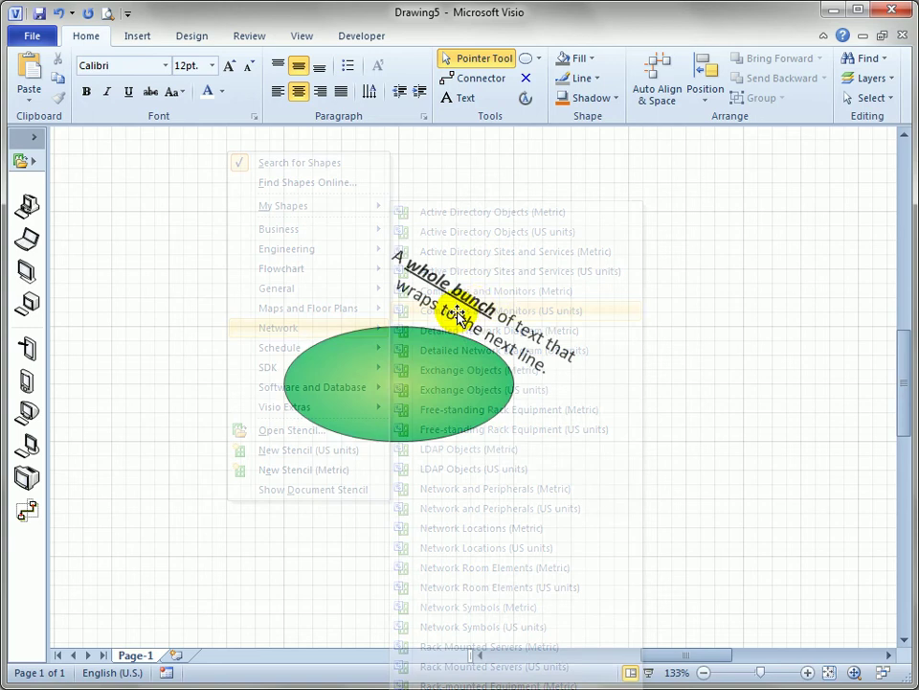
{"action": "left_click_drag", "start_coordinate": [34, 218], "coordinate": [687, 299]}
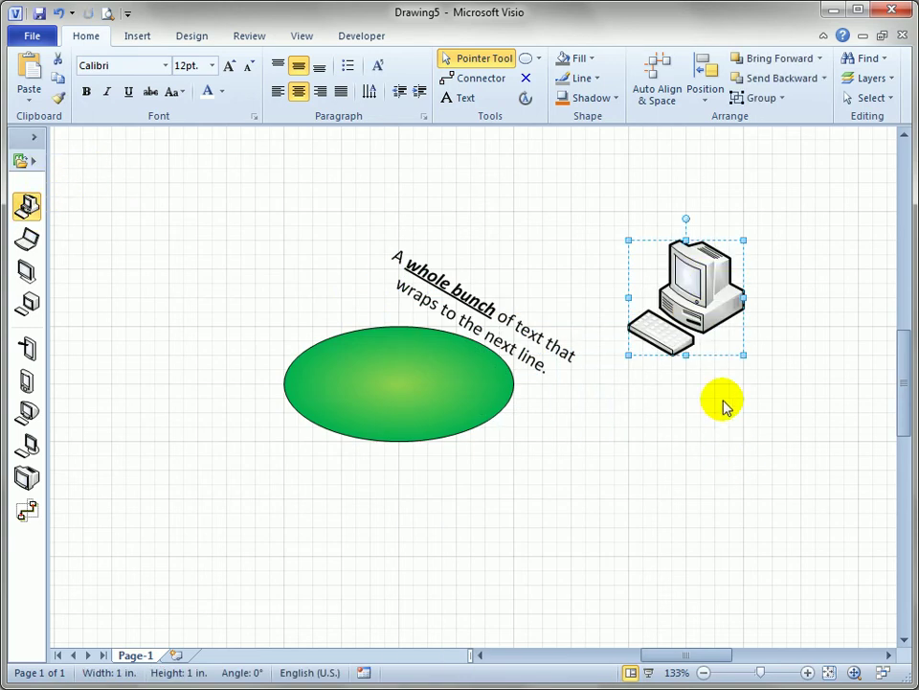
Label the PC shape "Computer" to the right of the shape and move the shape with its label up and to the left
{"action": "type", "text": "Computer"}
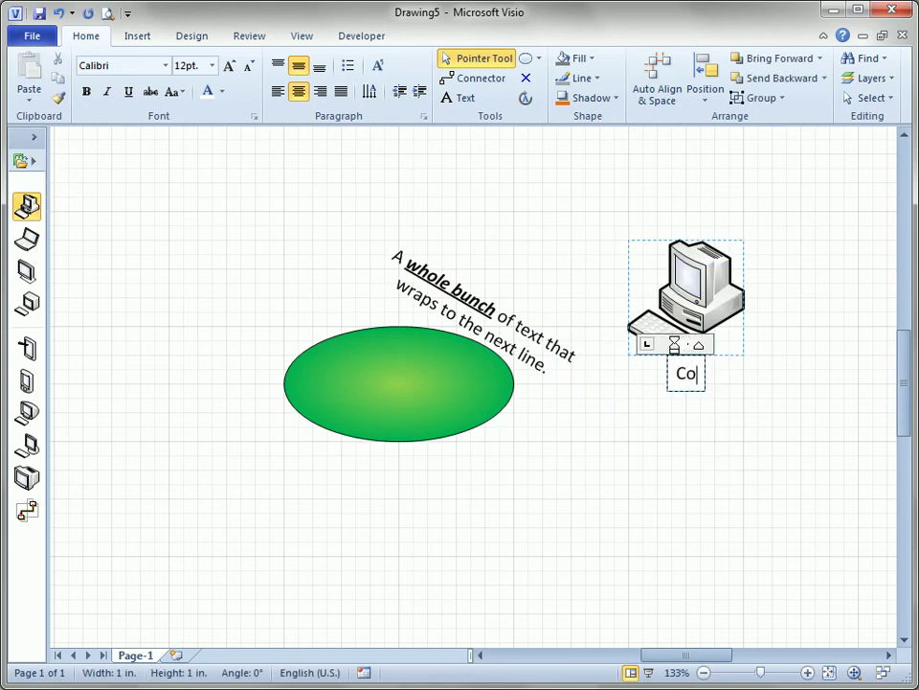
{"action": "left_click", "coordinate": [793, 326]}
{"action": "left_click", "coordinate": [718, 286]}
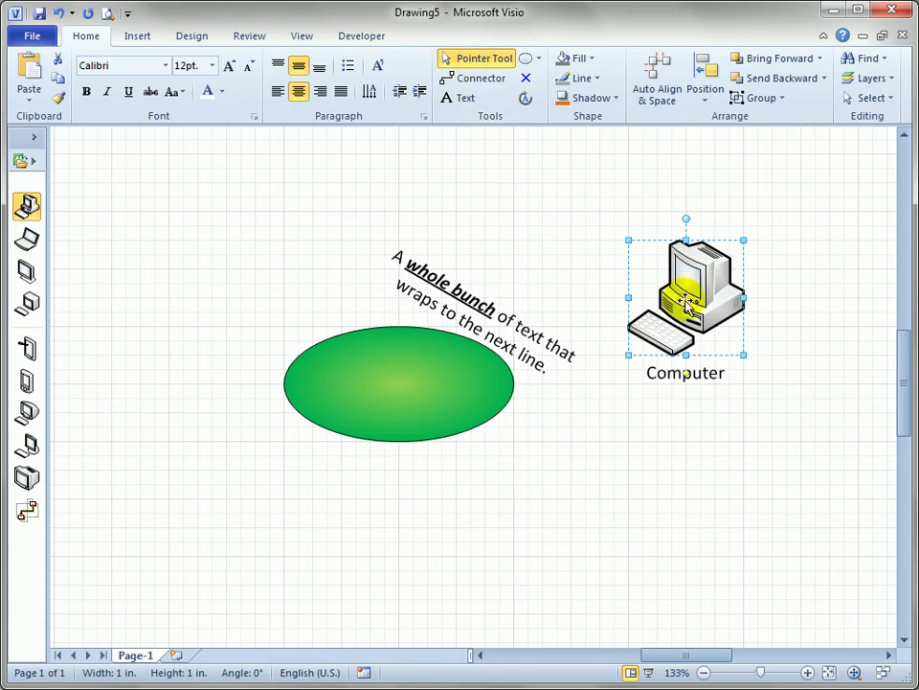
{"action": "left_click_drag", "start_coordinate": [687, 373], "coordinate": [814, 316]}
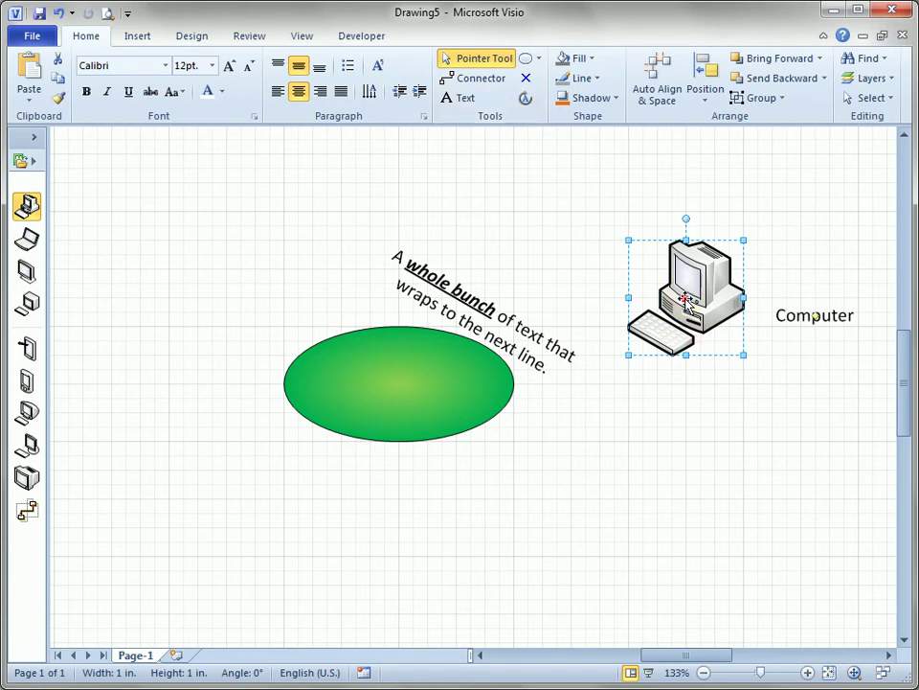
{"action": "left_click_drag", "start_coordinate": [686, 298], "coordinate": [561, 218]}
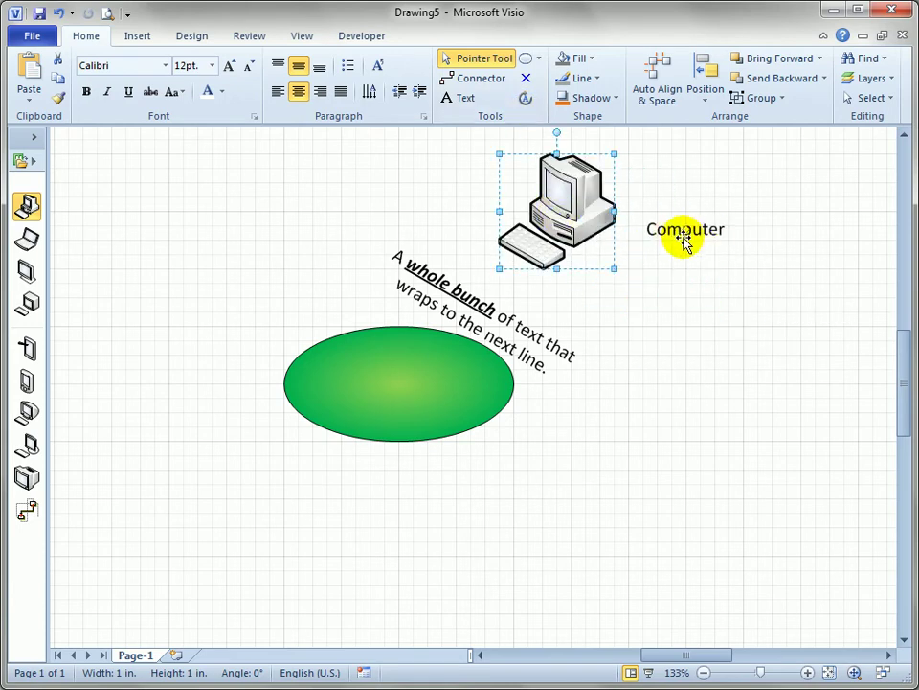
Replace the PC shape's label with "As you type there's no line wrapping, it goes on forever!"
{"action": "type", "text": "adsf"}
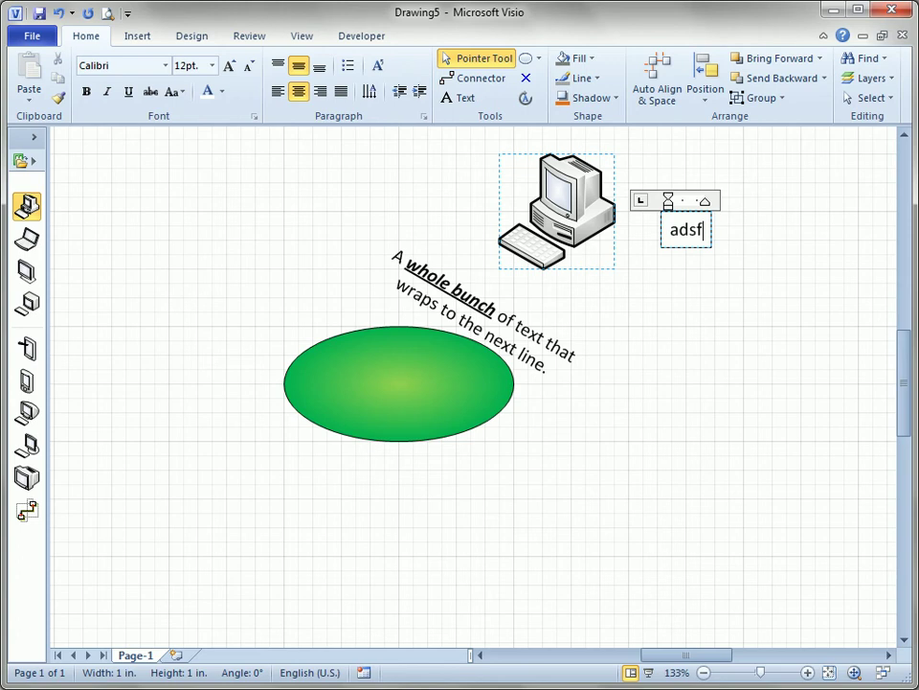
{"action": "key", "text": "BackSpace"}
{"action": "key", "text": "BackSpace"}
{"action": "key", "text": "BackSpace"}
{"action": "type", "text": "as"}
{"action": "key", "text": "BackSpace"}
{"action": "key", "text": "BackSpace"}
{"action": "key", "text": "BackSpace"}
{"action": "type", "text": "s you"}
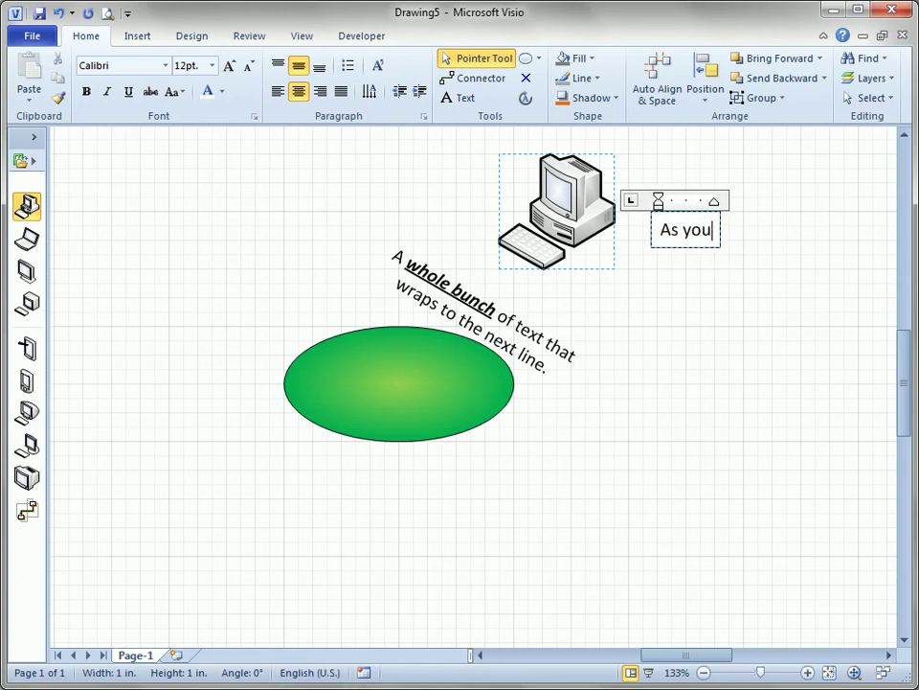
{"action": "type", "text": " type there's not"}
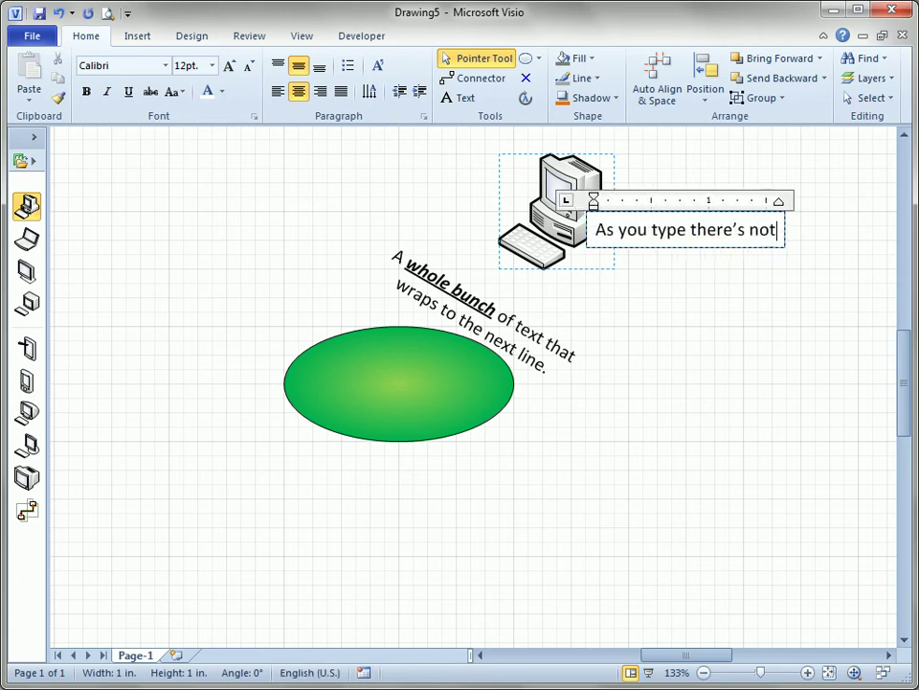
{"action": "key", "text": "BackSpace"}
{"action": "type", "text": "line wrapp"}
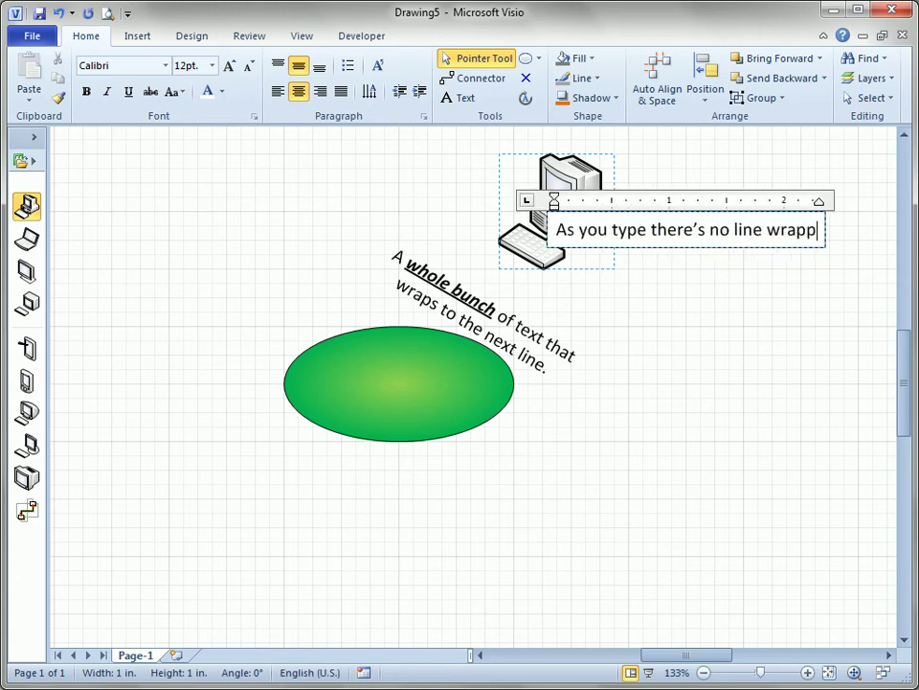
{"action": "type", "text": "ing, it go"}
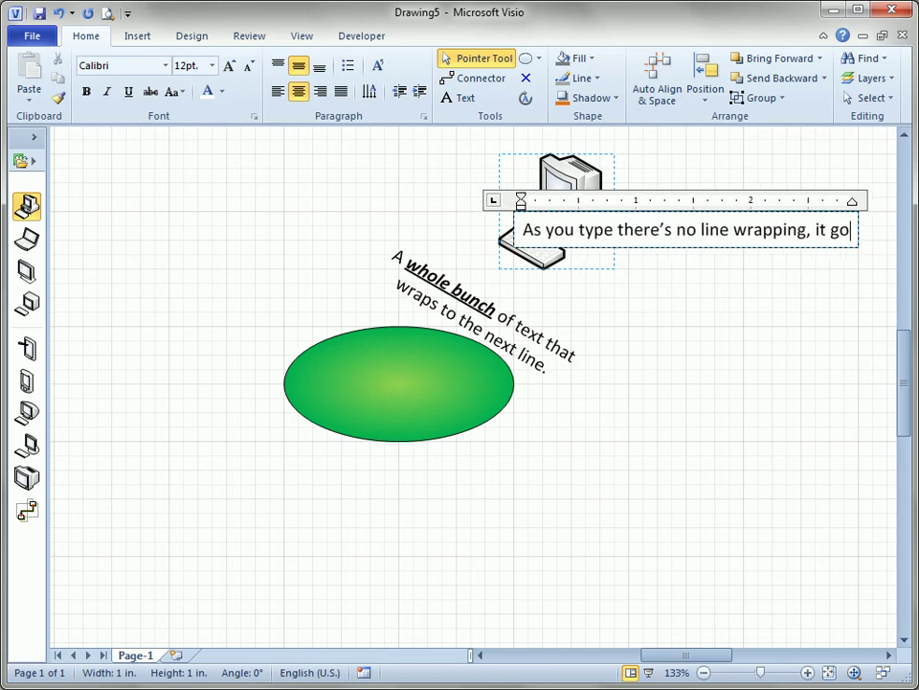
{"action": "type", "text": "es on forever!"}
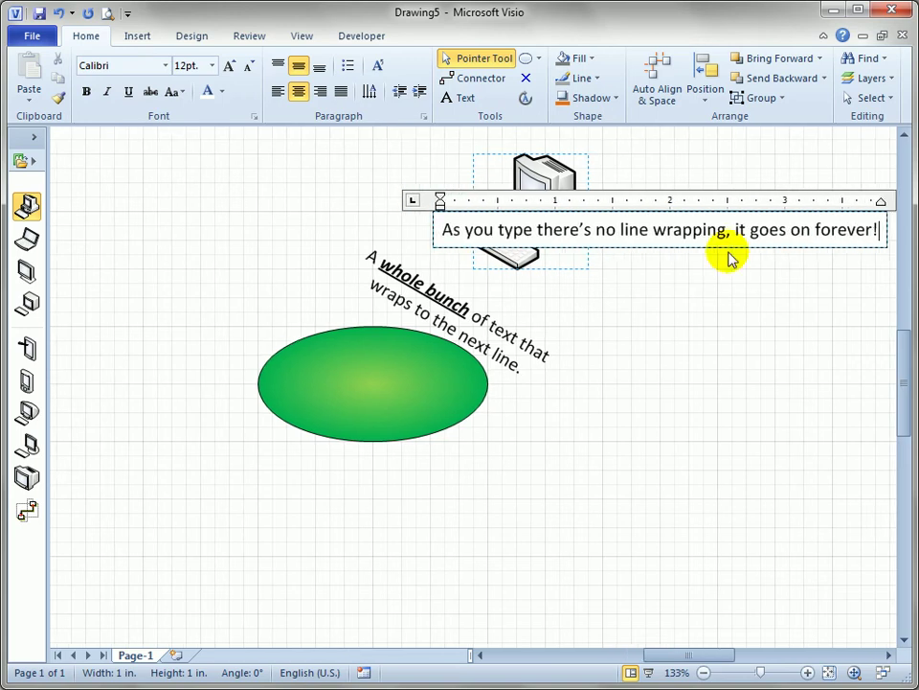
{"action": "left_click", "coordinate": [670, 360]}
Move the PC shape to the lower right of the ellipse and center its label directly below the shape
{"action": "left_click_drag", "start_coordinate": [570, 212], "coordinate": [592, 446]}
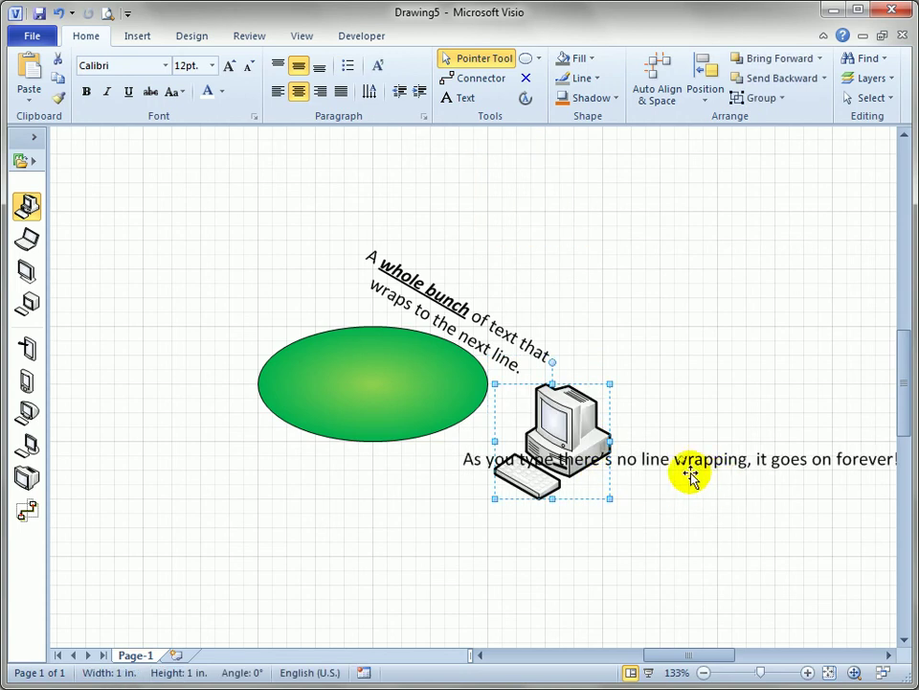
{"action": "left_click_drag", "start_coordinate": [677, 461], "coordinate": [553, 516]}
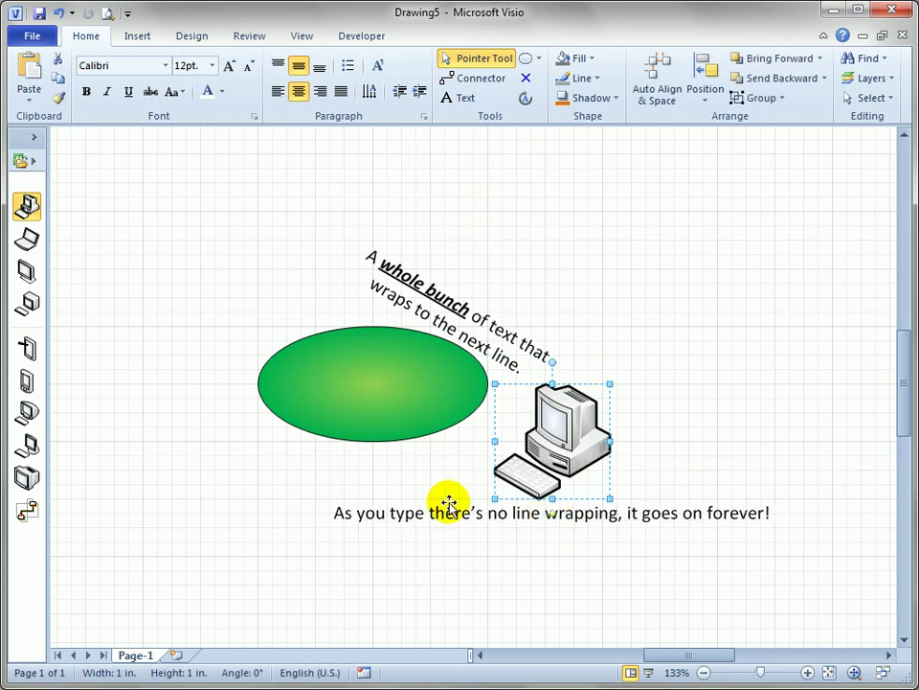
{"action": "left_click", "coordinate": [648, 540]}
Split the PC shape's label into three lines, with breaks before "wrapping" and before "on forever!"
{"action": "double_click", "coordinate": [632, 515]}
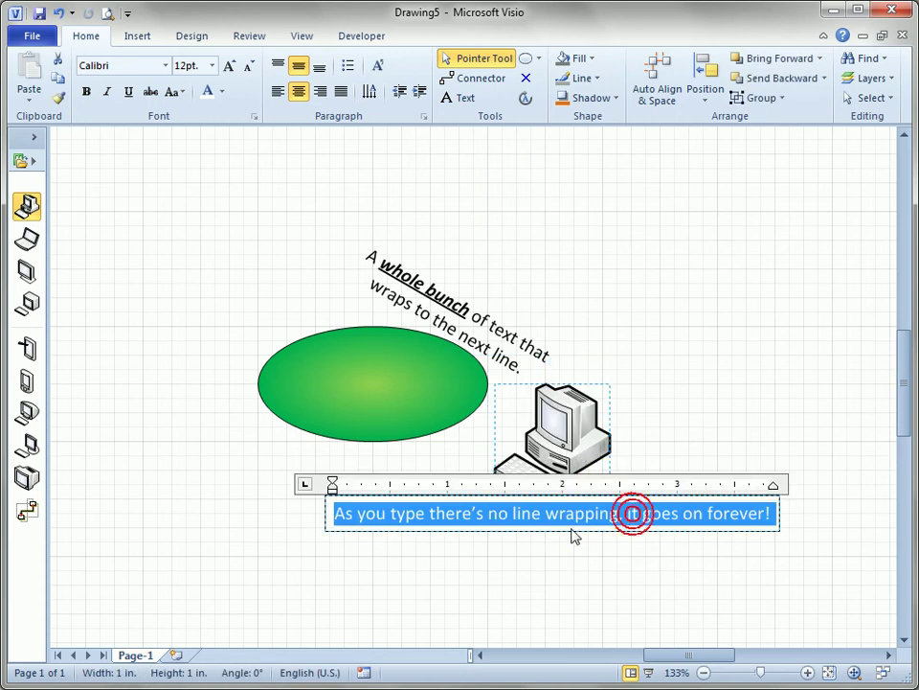
{"action": "left_click", "coordinate": [544, 515]}
{"action": "key", "text": "ctrl+z"}
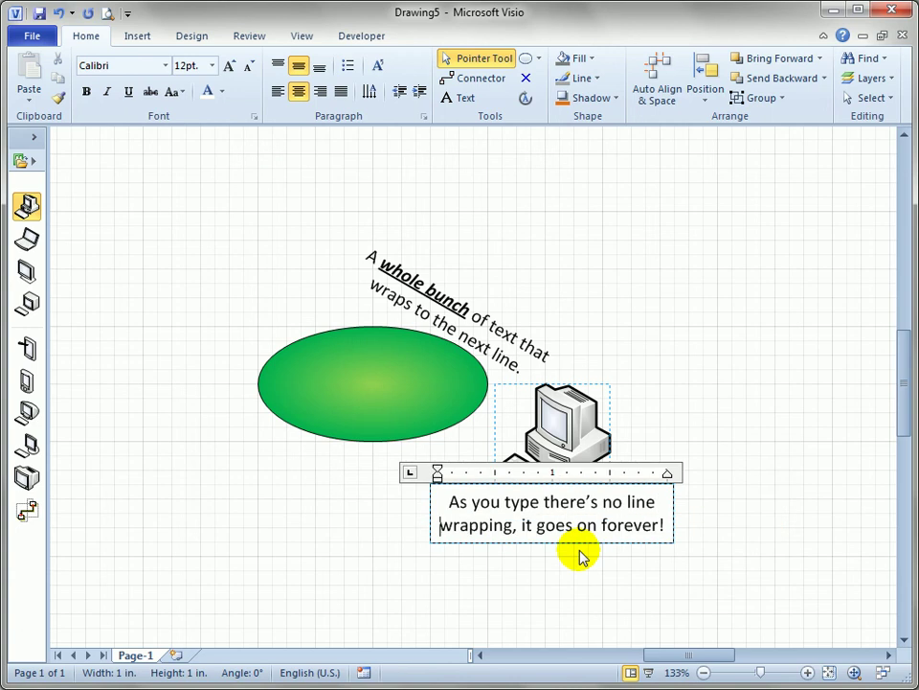
{"action": "key", "text": "Left"}
{"action": "key", "text": "Left"}
{"action": "key", "text": "Left"}
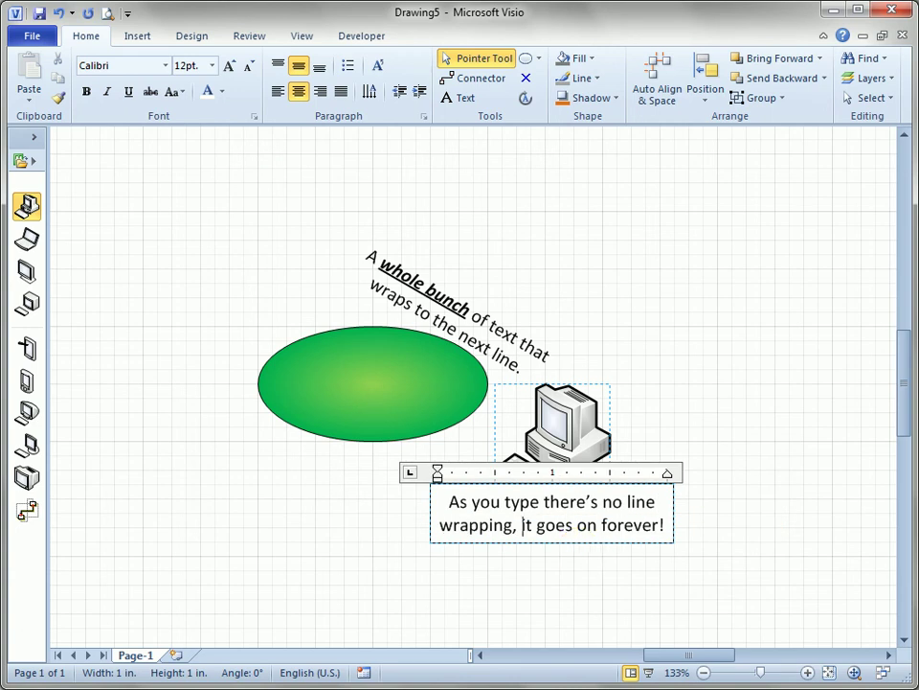
{"action": "key", "text": "Return"}
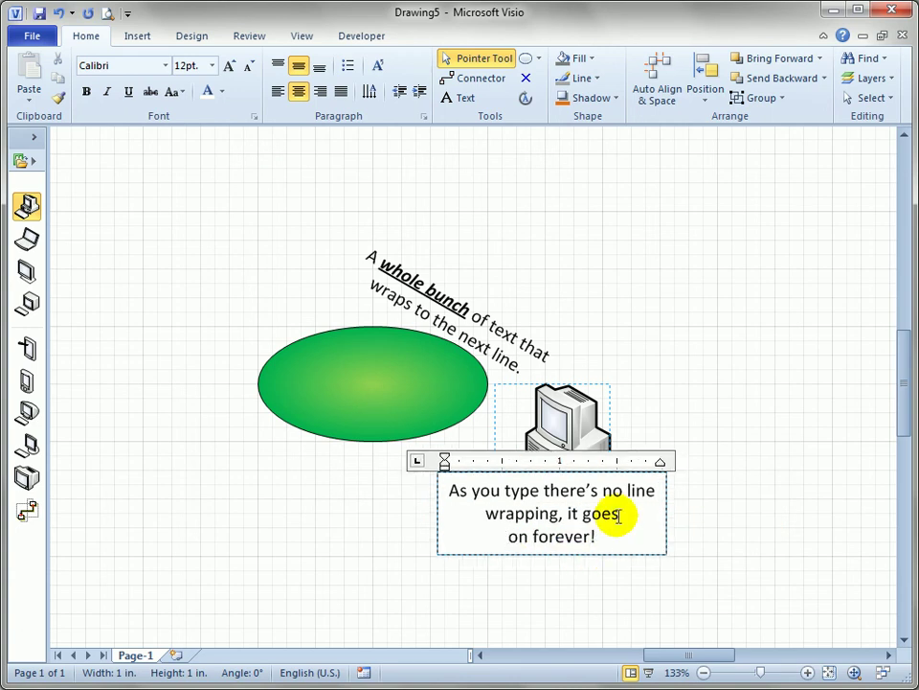
{"action": "left_click", "coordinate": [655, 387]}
Move the three-line label clear below the PC shape and relocate the shape with its label far to the ellipse's upper right
{"action": "left_click", "coordinate": [554, 443]}
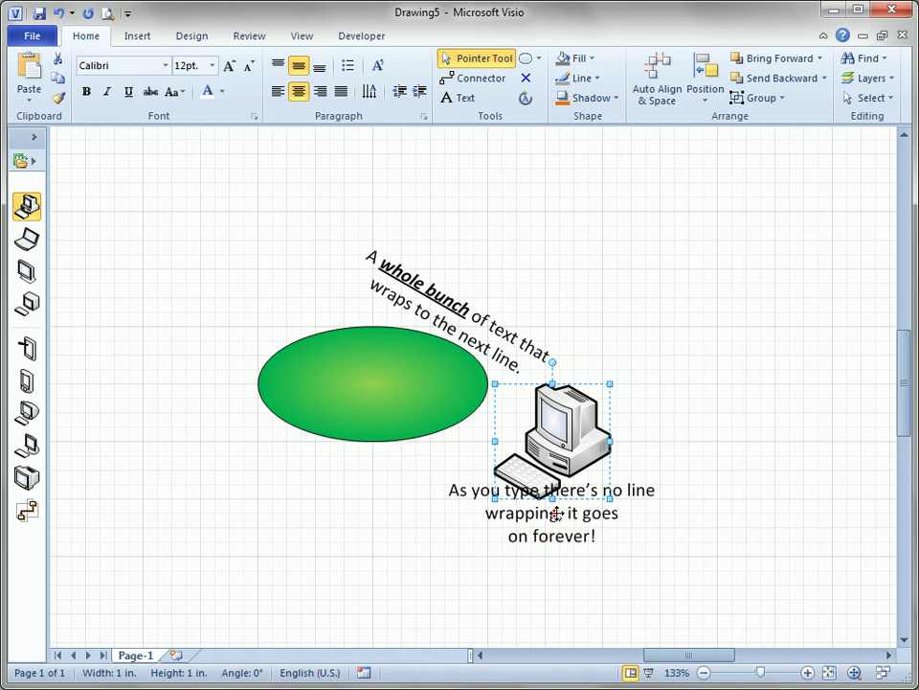
{"action": "left_click_drag", "start_coordinate": [555, 515], "coordinate": [591, 536]}
{"action": "left_click_drag", "start_coordinate": [560, 452], "coordinate": [762, 251]}
{"action": "left_click", "coordinate": [576, 402]}
Open the ellipse's rotated text for editing and close it again
{"action": "double_click", "coordinate": [459, 311]}
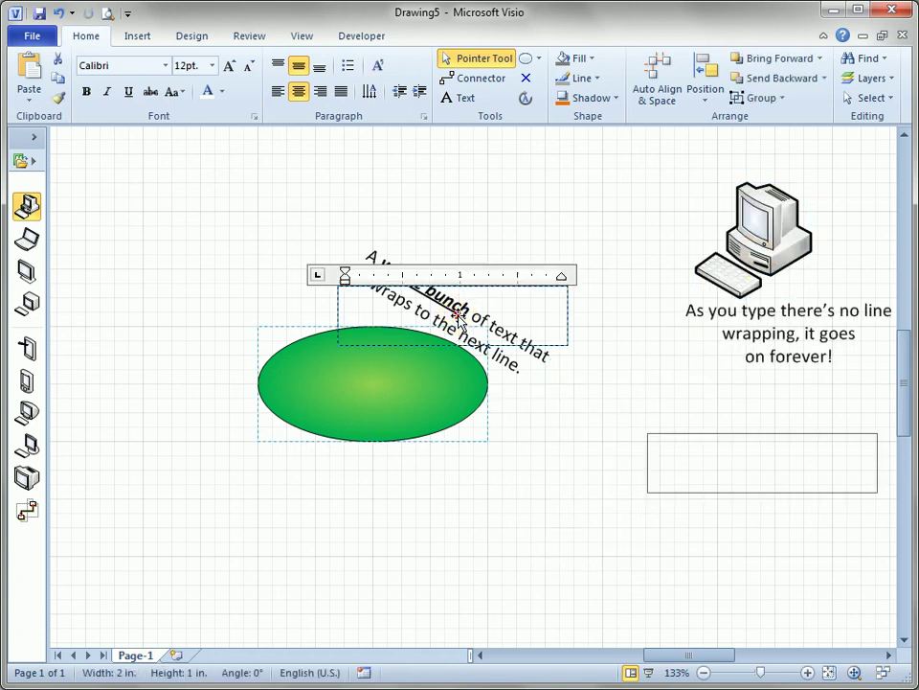
{"action": "left_click", "coordinate": [555, 373]}
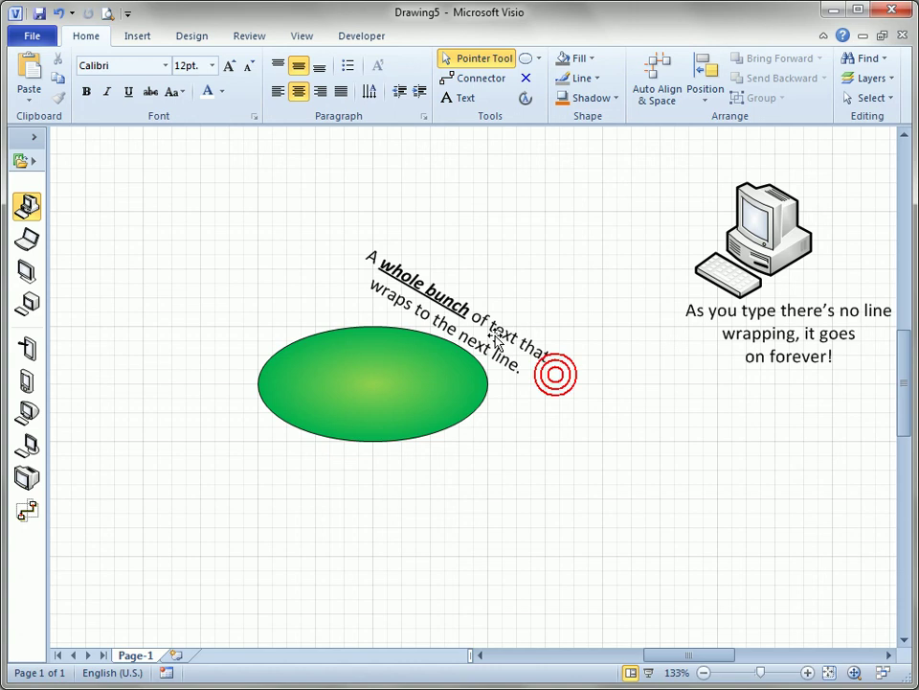
Widen the ellipse's rotated text block to about 3.9 in so its text fits on one line, and shift the block up and left
{"action": "left_click", "coordinate": [495, 323]}
{"action": "left_click", "coordinate": [527, 99]}
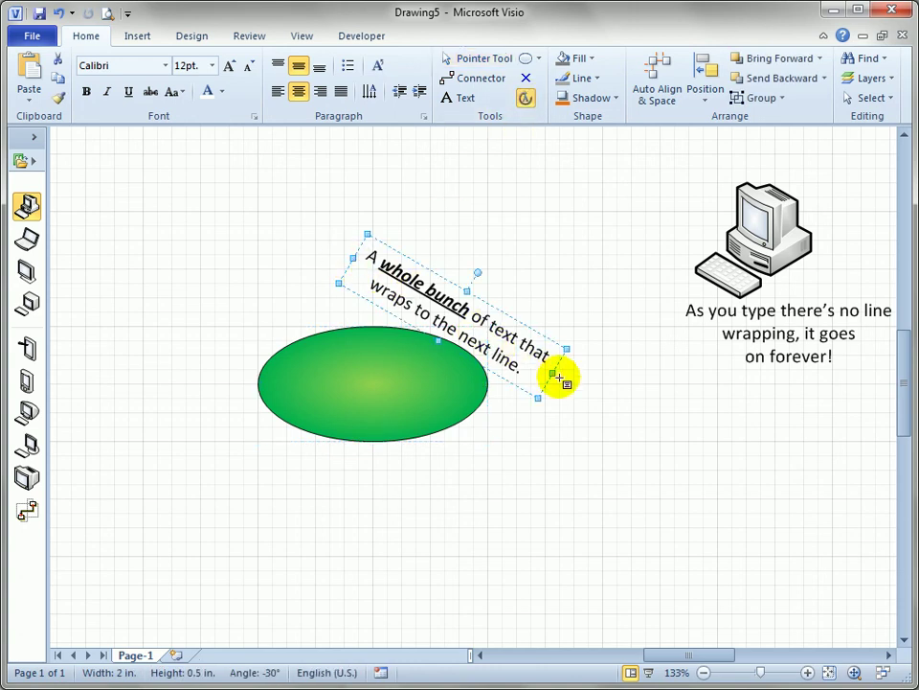
{"action": "left_click_drag", "start_coordinate": [554, 375], "coordinate": [737, 501]}
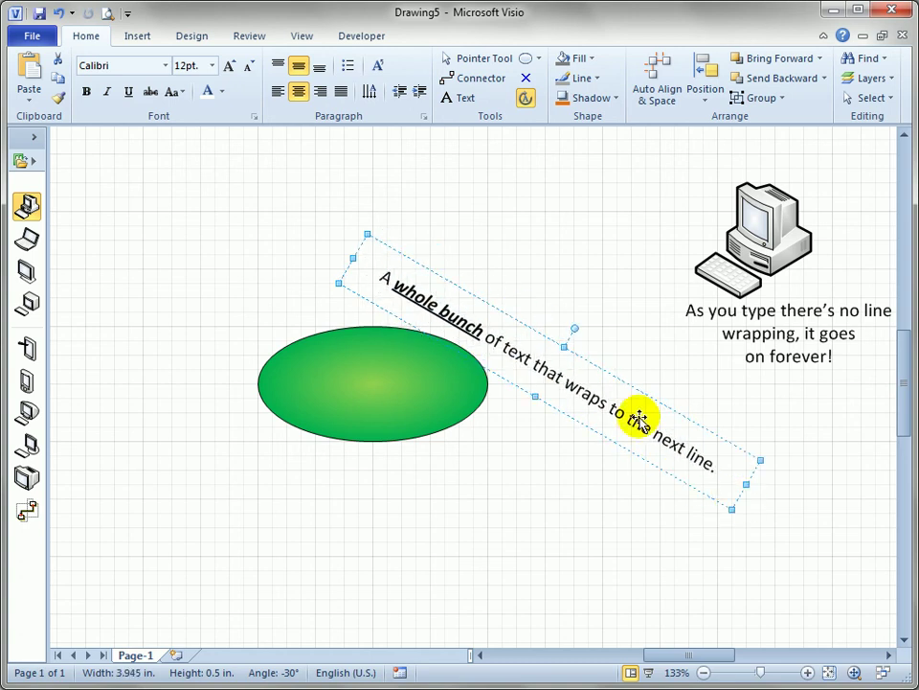
{"action": "left_click_drag", "start_coordinate": [583, 356], "coordinate": [474, 278]}
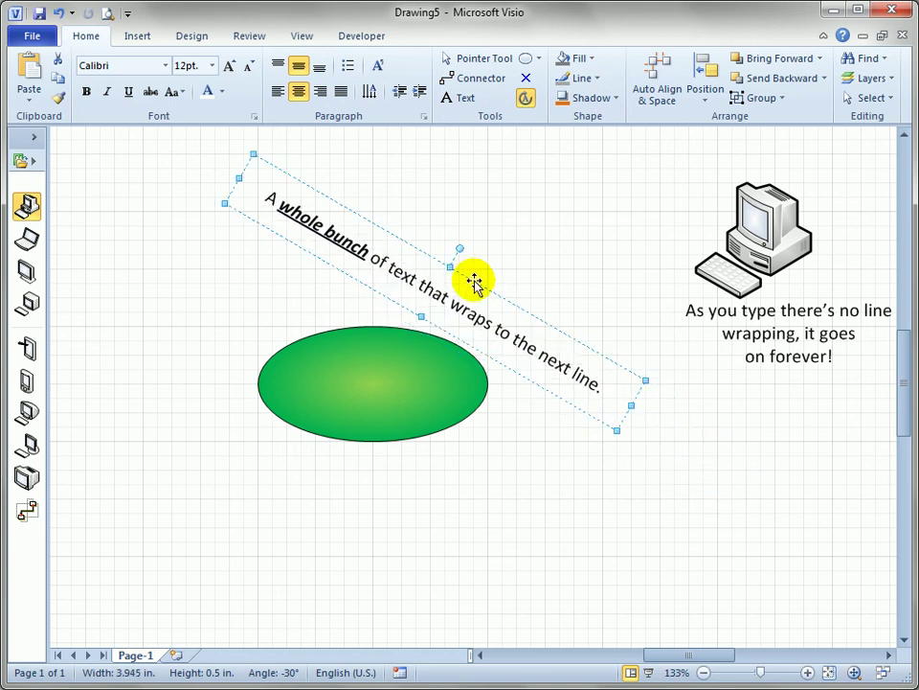
Shrink the rotated text block to about 1.4 in wide and 0.7 in high, and place it just above the ellipse's right half
{"action": "left_click_drag", "start_coordinate": [234, 176], "coordinate": [483, 331]}
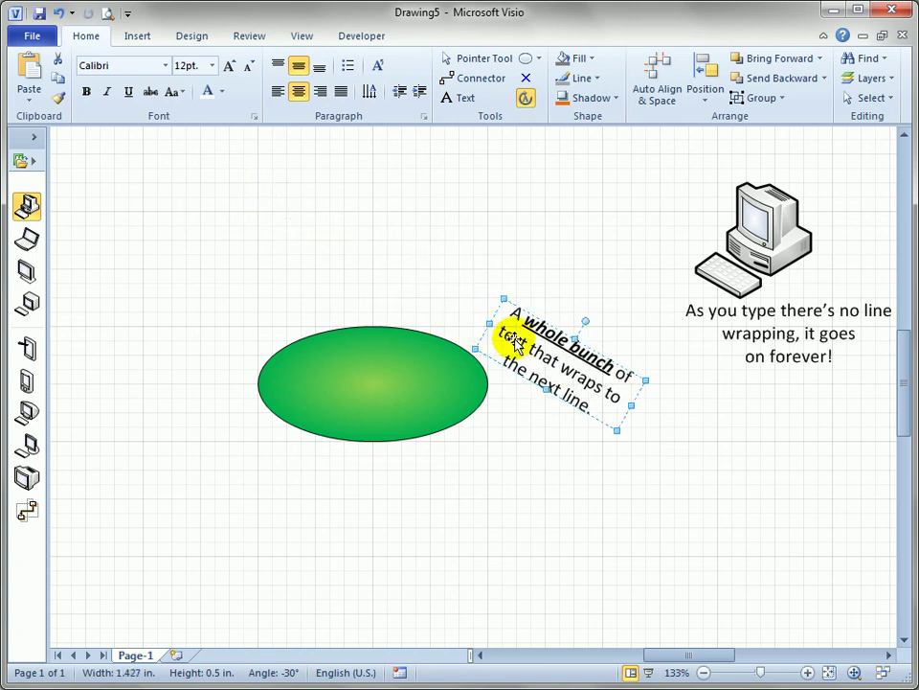
{"action": "left_click_drag", "start_coordinate": [577, 328], "coordinate": [519, 284]}
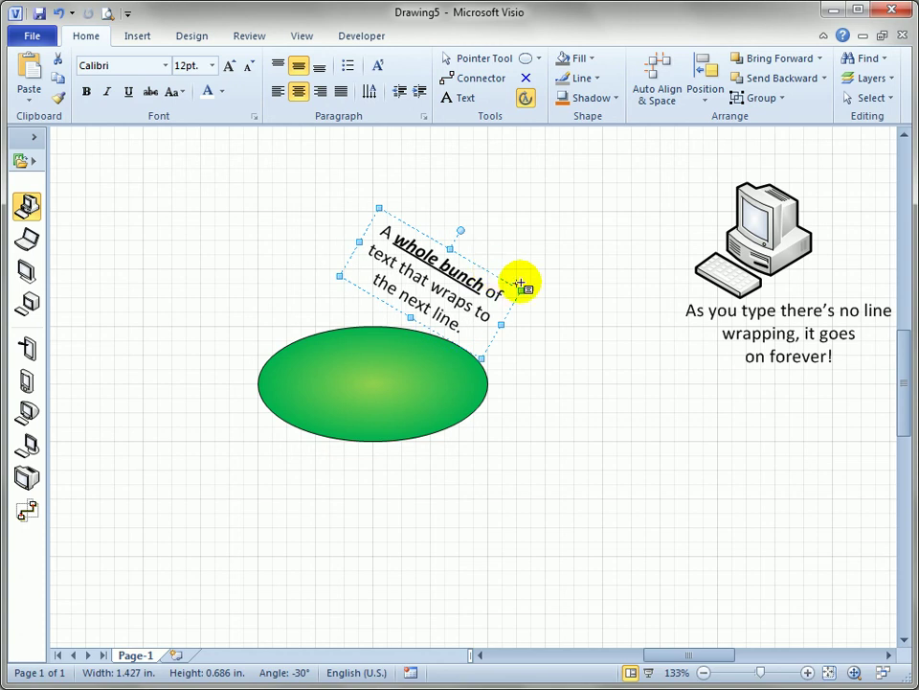
Stretch the ellipse downward to a height of about 1.375 in
{"action": "left_click", "coordinate": [482, 61]}
{"action": "left_click", "coordinate": [342, 329]}
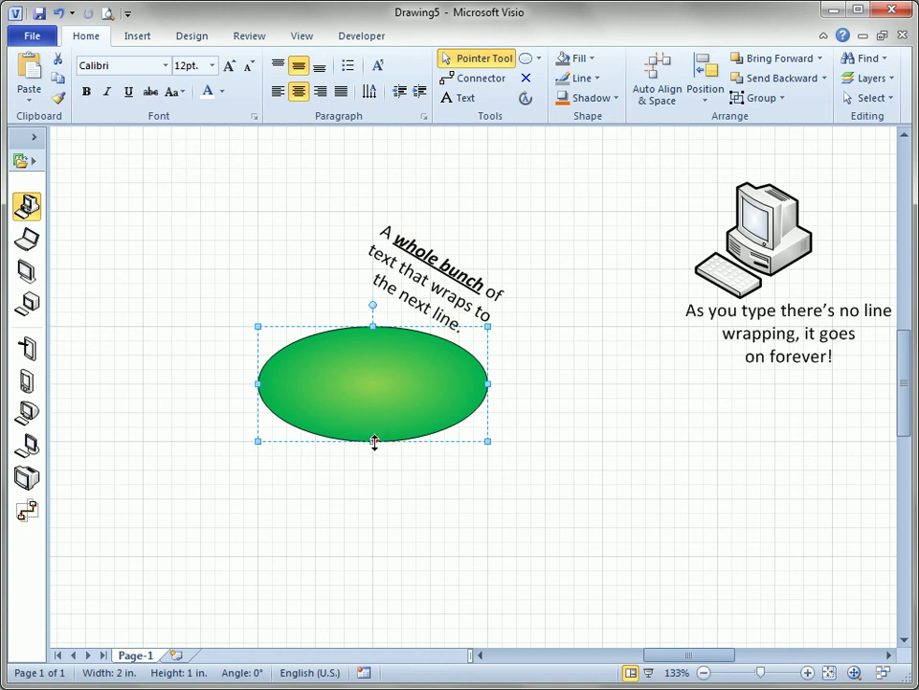
{"action": "left_click_drag", "start_coordinate": [375, 442], "coordinate": [377, 487]}
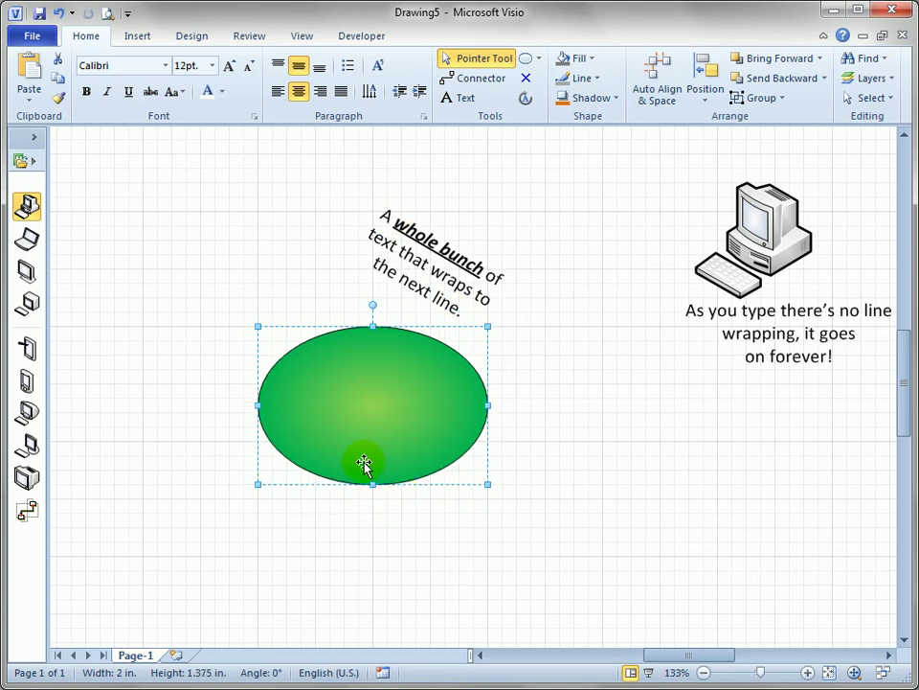